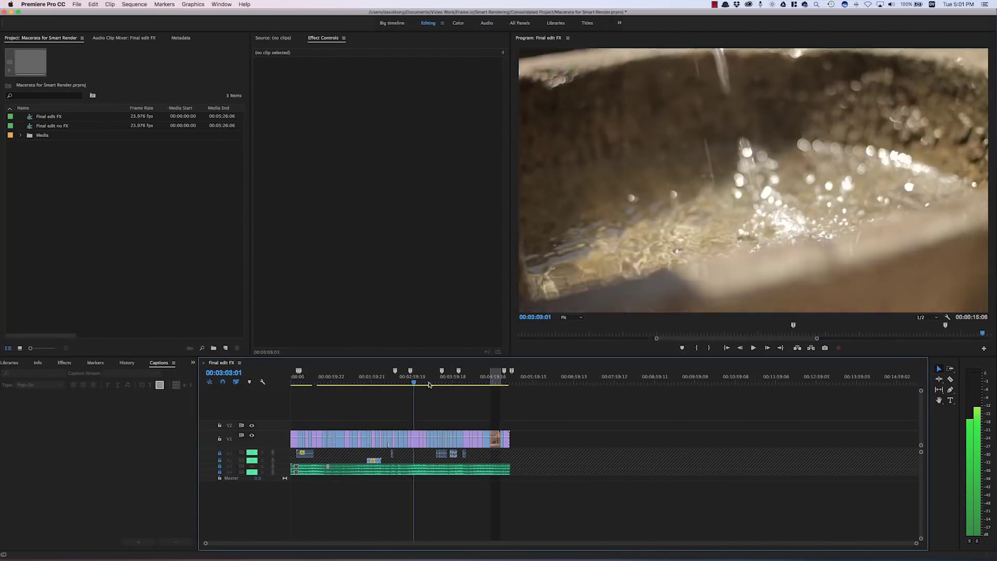
Zoom the timeline, select clip 12-06-09-MVI_4414.MOV, and export Final edit FX_11.mov as Apple ProRes 422.
{"action": "key", "text": "equal"}
{"action": "key", "text": "equal"}
{"action": "key", "text": "equal"}
{"action": "key", "text": "equal"}
{"action": "key", "text": "equal"}
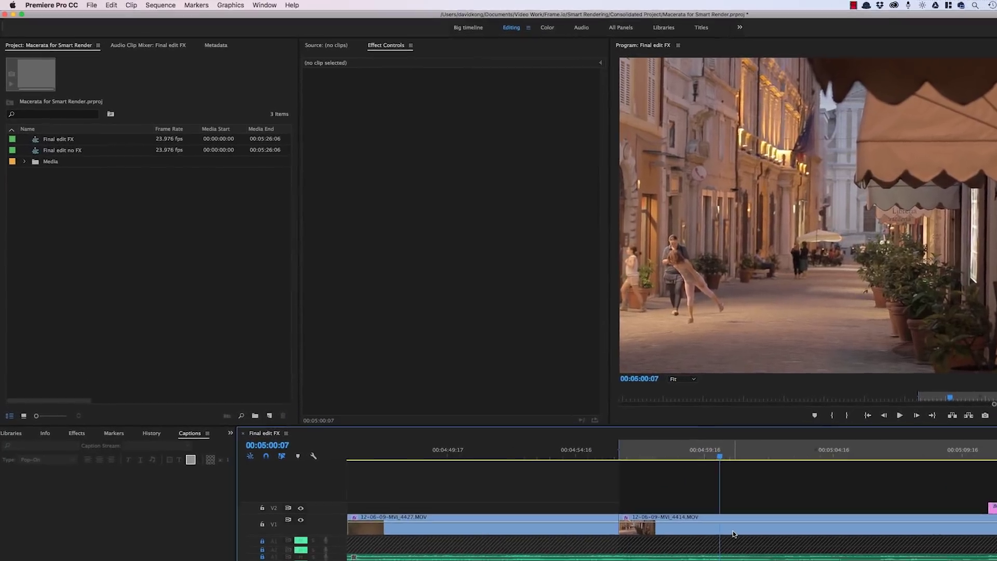
{"action": "left_click", "coordinate": [597, 439]}
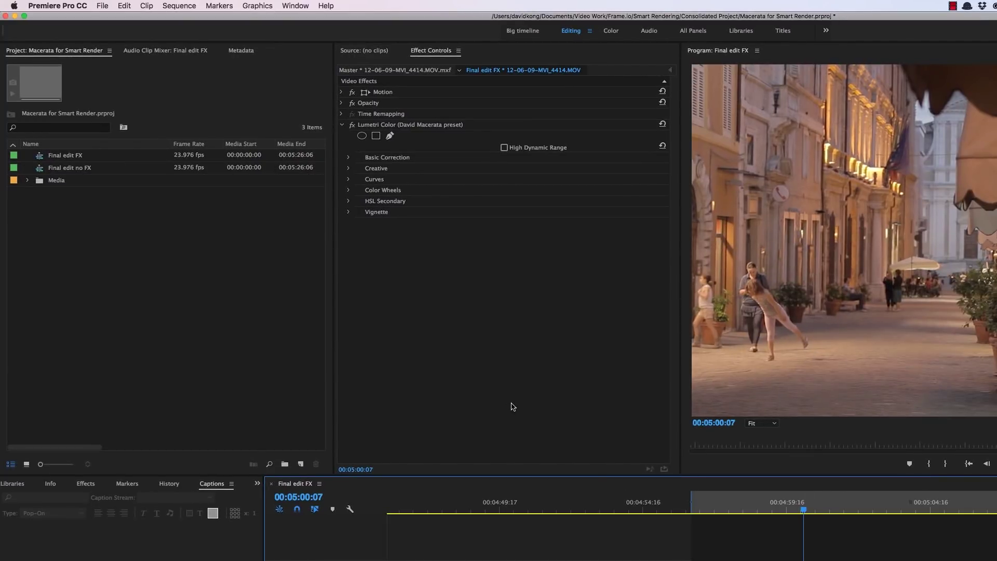
{"action": "left_click", "coordinate": [103, 7]}
{"action": "mouse_move", "coordinate": [201, 261]}
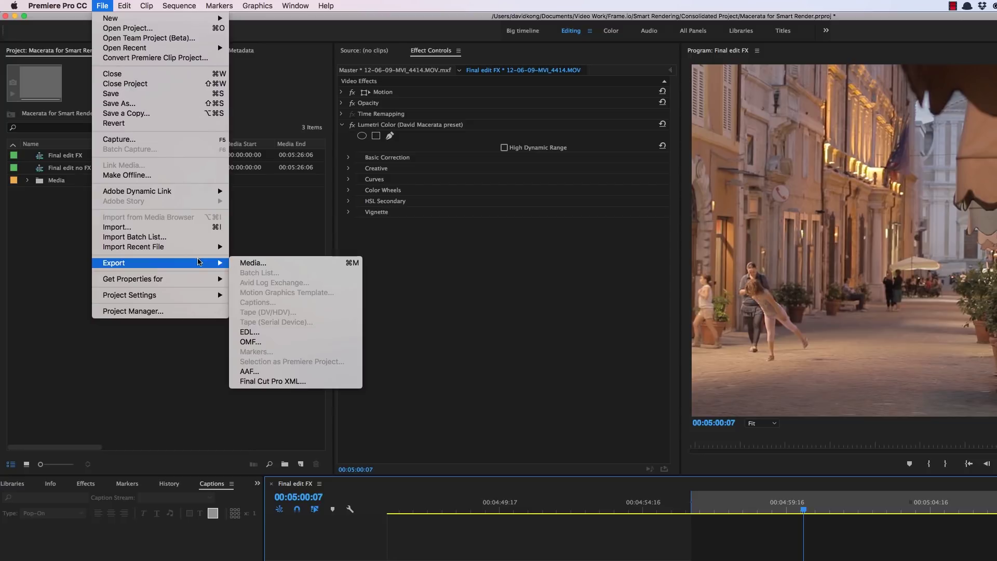
{"action": "left_click", "coordinate": [266, 264]}
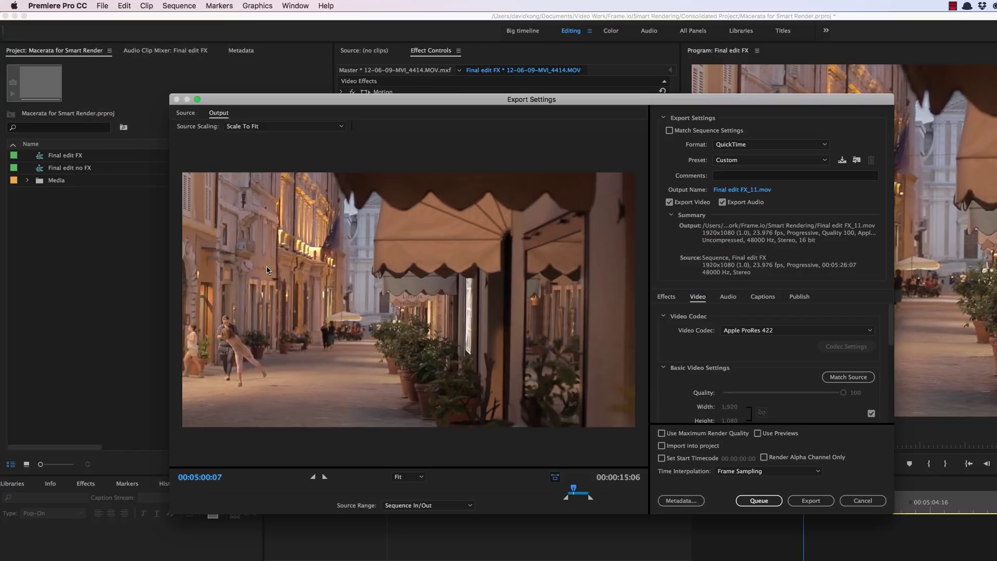
{"action": "left_click", "coordinate": [788, 332]}
{"action": "left_click", "coordinate": [788, 333]}
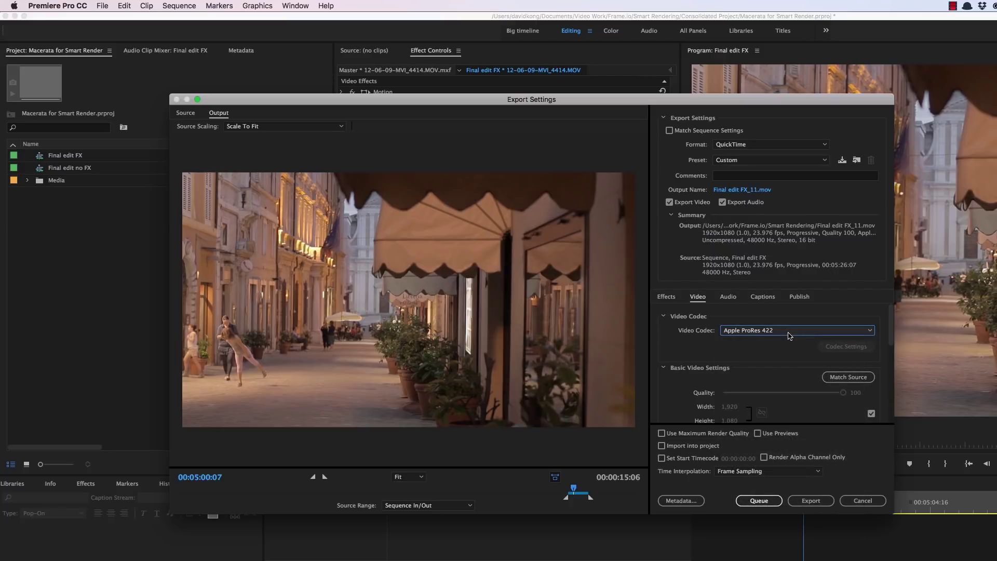
{"action": "left_click", "coordinate": [811, 500]}
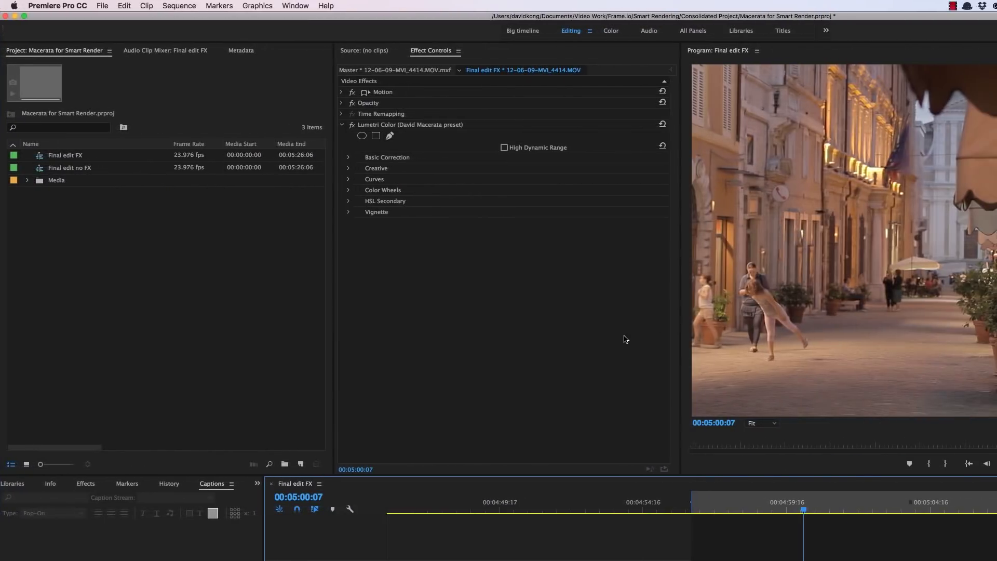
Render In to Out preview files, then set up a media export with Use Previews ticked.
{"action": "left_click", "coordinate": [185, 6]}
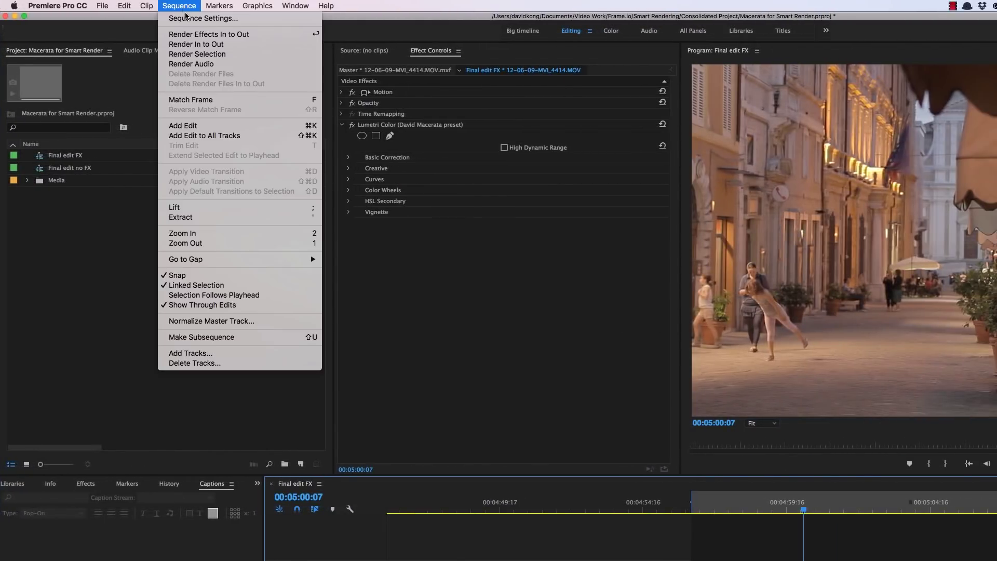
{"action": "left_click", "coordinate": [194, 45]}
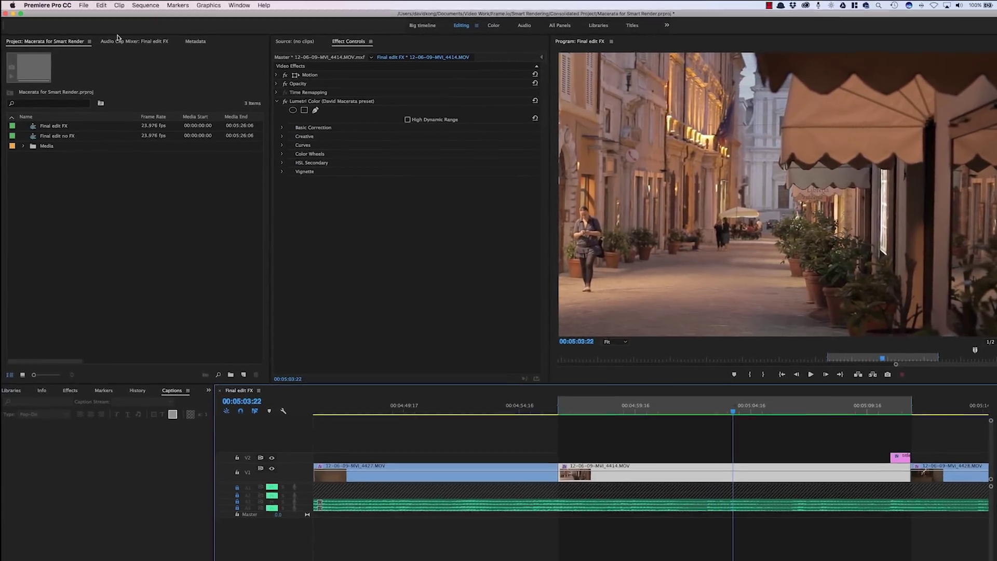
{"action": "left_click", "coordinate": [83, 5]}
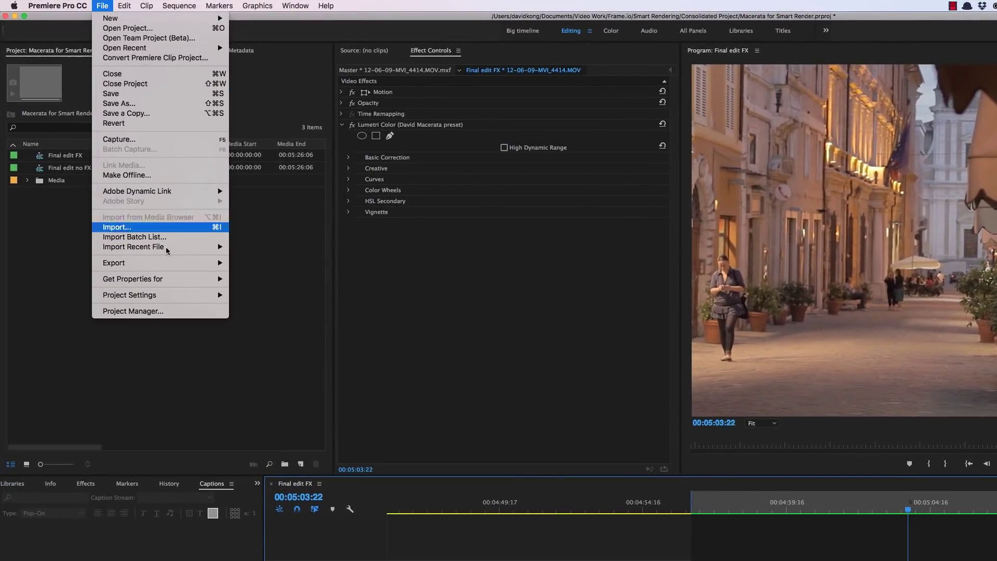
{"action": "mouse_move", "coordinate": [156, 211]}
{"action": "left_click", "coordinate": [262, 267]}
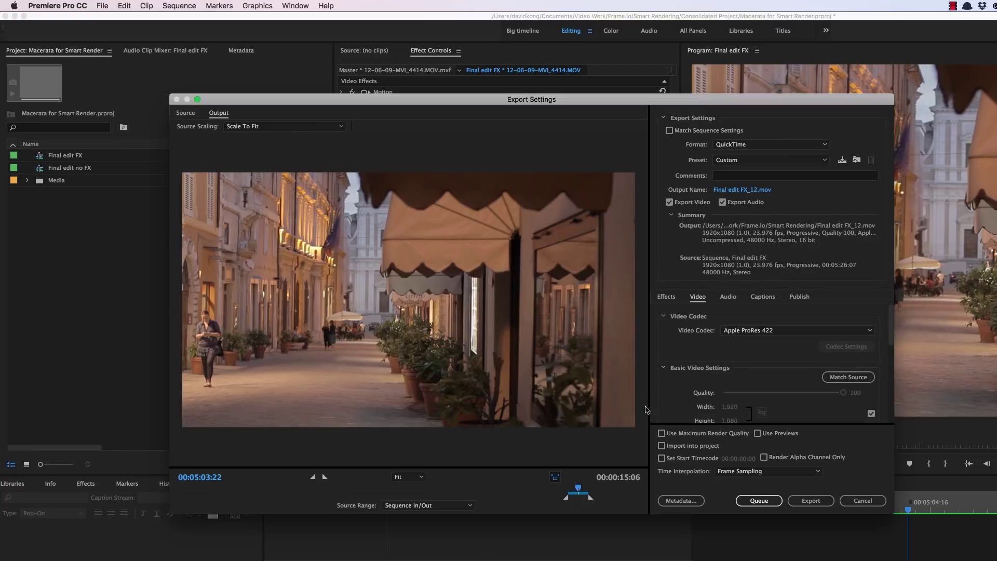
{"action": "left_click", "coordinate": [776, 437]}
Export Final edit FX_12.mov using previews, then edit the title clip text to read 'titled'.
{"action": "left_click", "coordinate": [809, 501]}
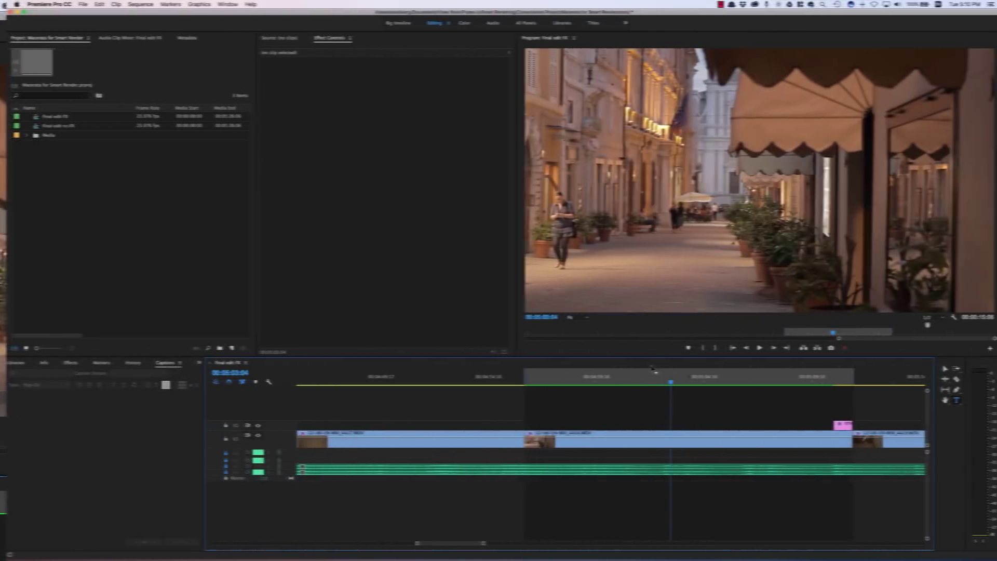
{"action": "left_click", "coordinate": [836, 381]}
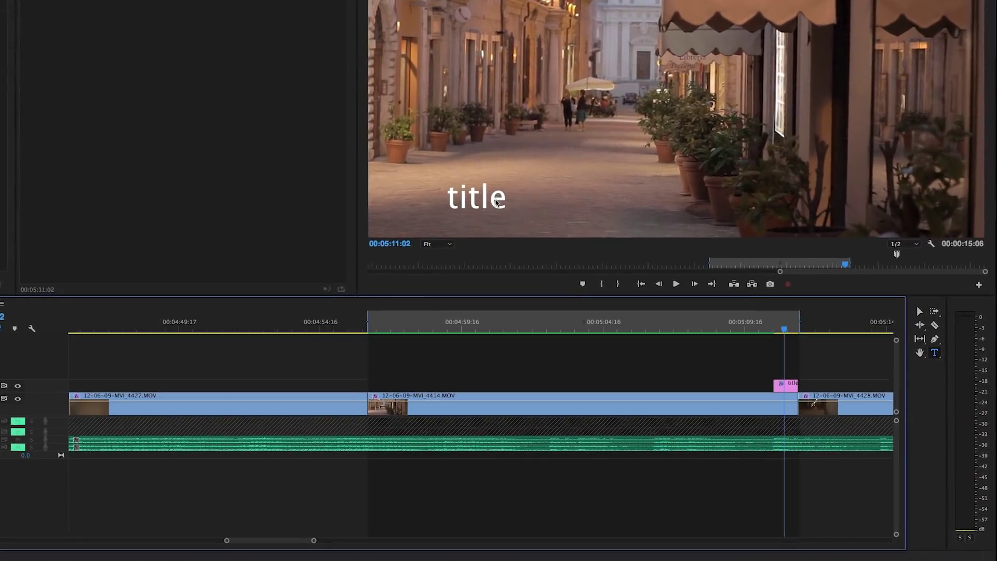
{"action": "left_click", "coordinate": [496, 202]}
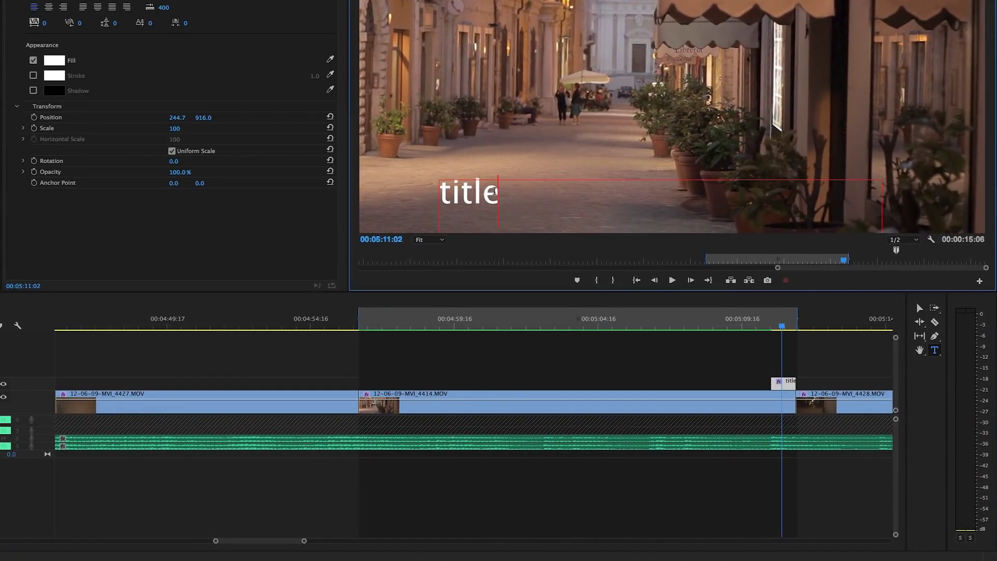
{"action": "type", "text": "d"}
{"action": "left_click", "coordinate": [644, 375]}
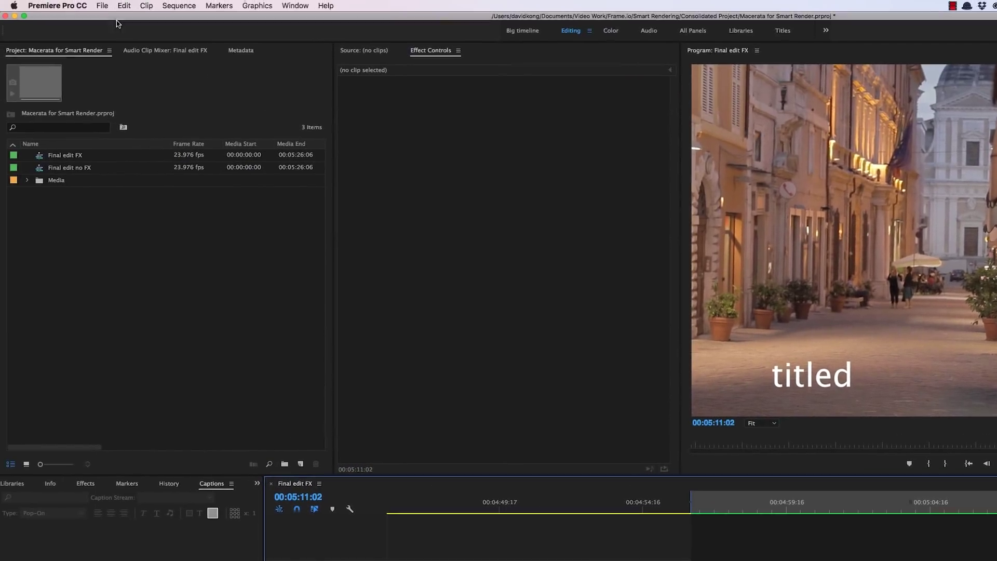
Export the sequence with the changed title as Final edit FX_13.mov.
{"action": "left_click", "coordinate": [102, 5]}
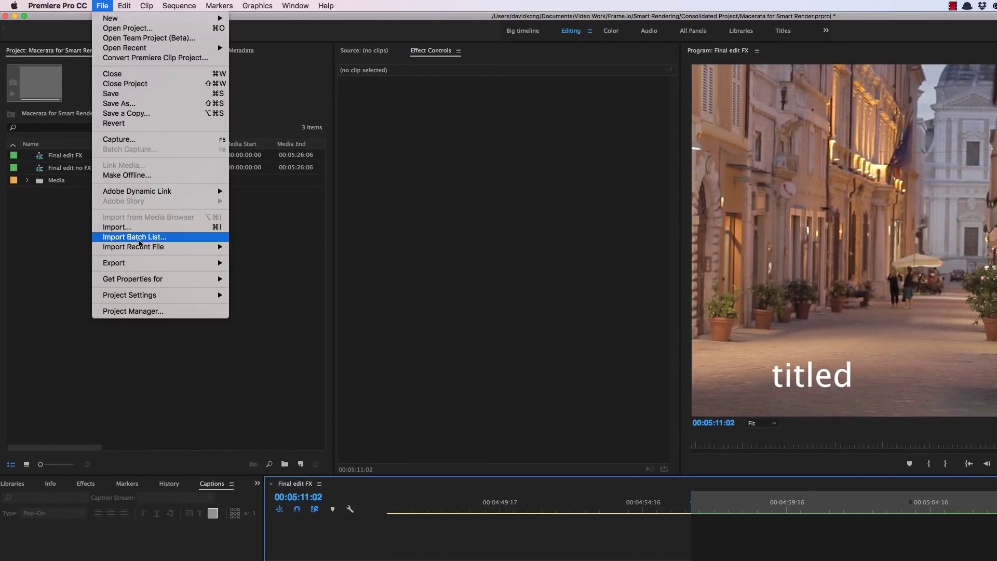
{"action": "mouse_move", "coordinate": [142, 261]}
{"action": "left_click", "coordinate": [257, 264]}
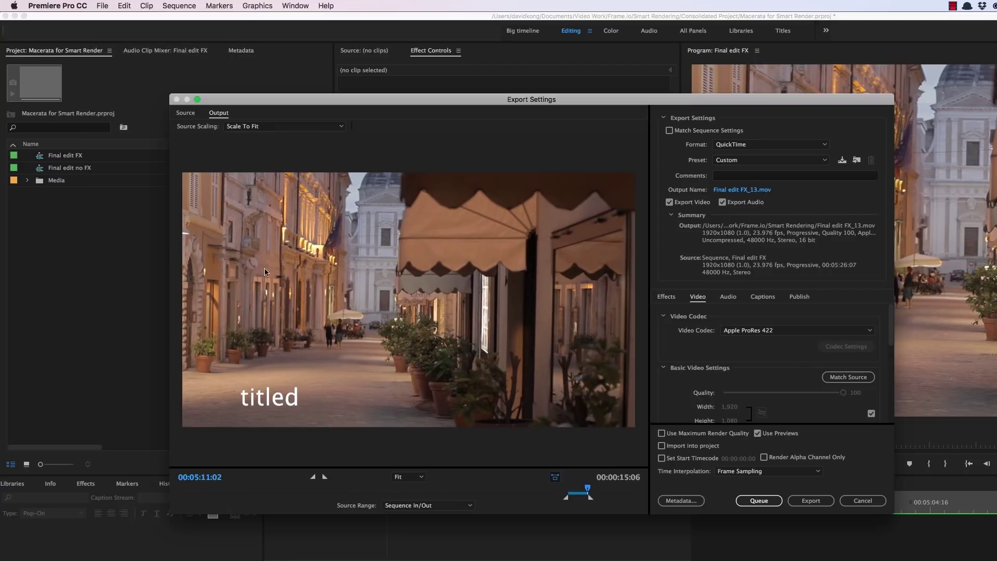
{"action": "left_click", "coordinate": [806, 499]}
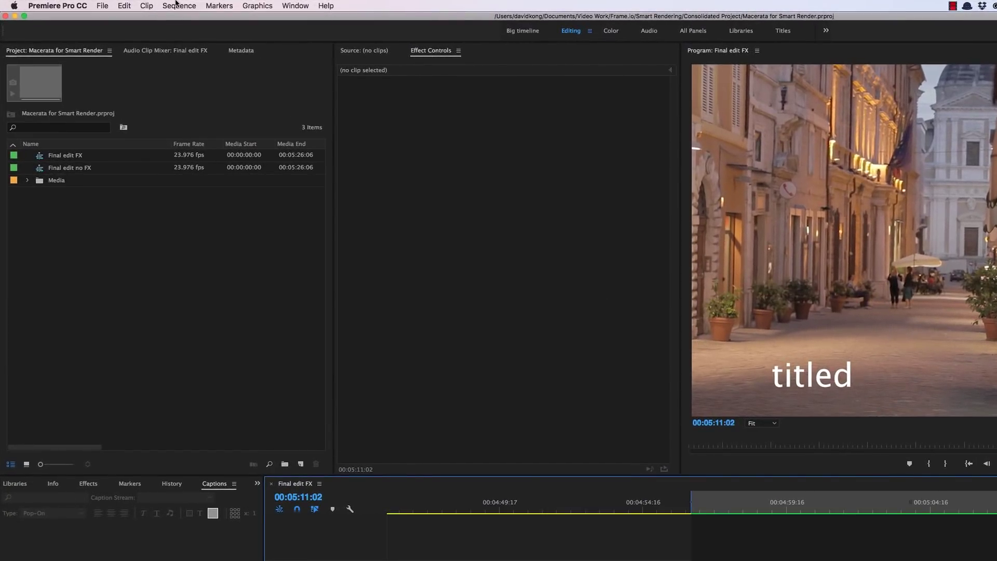
In Sequence Settings, try Animation and Uncompressed YUV 10 bit 4:2:2 previews, settling on Apple ProRes 422 (HQ).
{"action": "left_click", "coordinate": [130, 4]}
{"action": "left_click", "coordinate": [175, 18]}
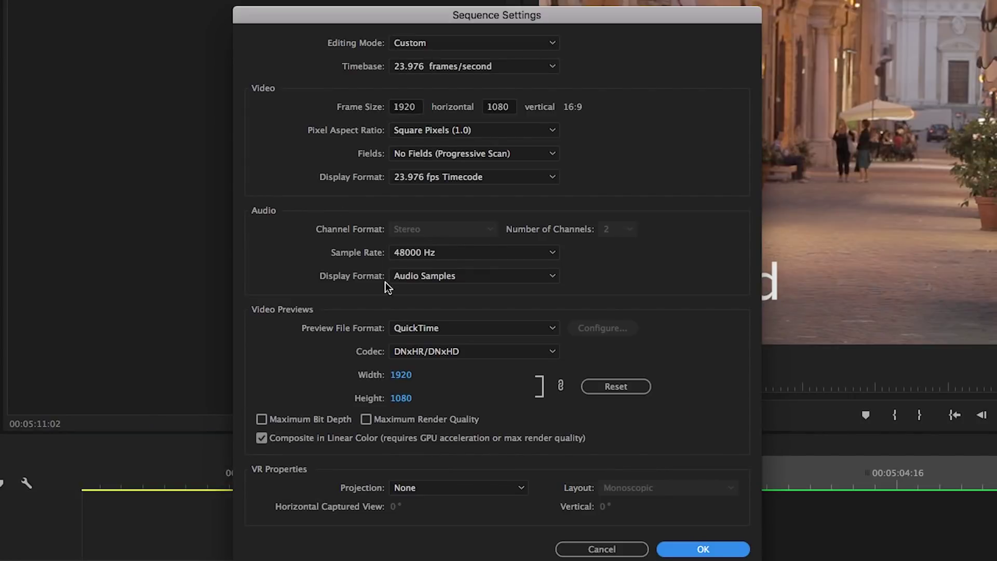
{"action": "left_click", "coordinate": [459, 351]}
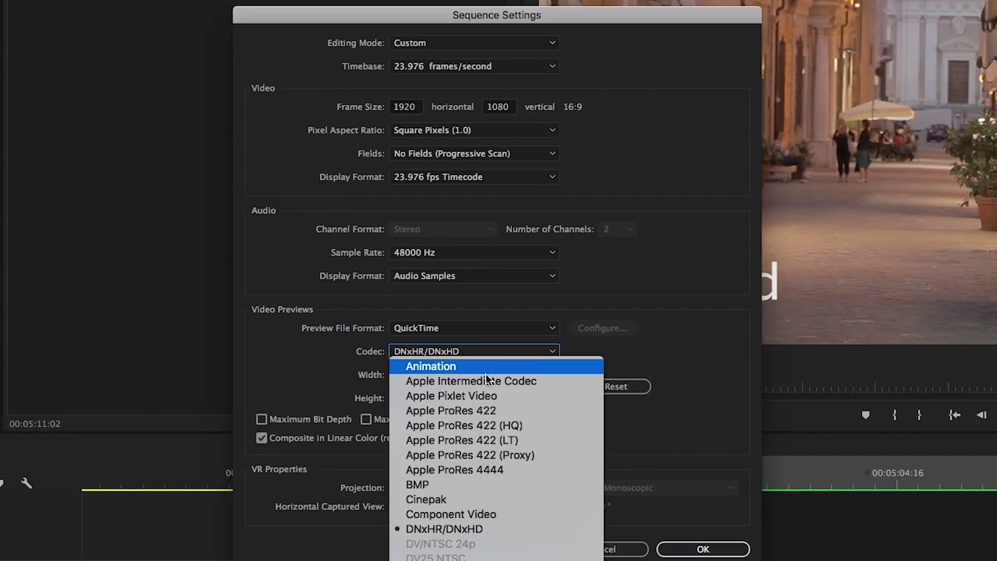
{"action": "left_click", "coordinate": [518, 371]}
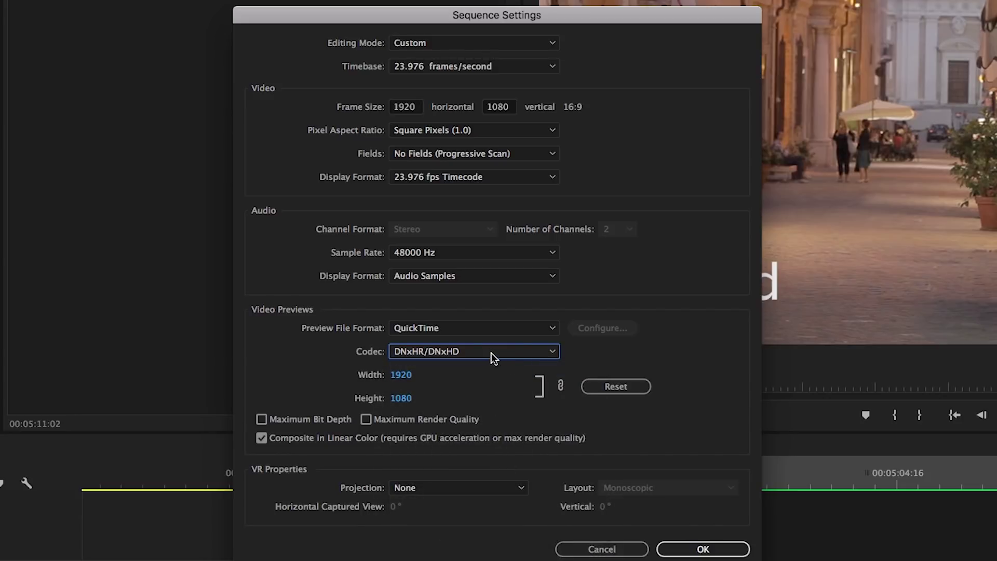
{"action": "left_click", "coordinate": [513, 351]}
{"action": "scroll", "coordinate": [513, 504], "scroll_direction": "down", "scroll_amount": 10}
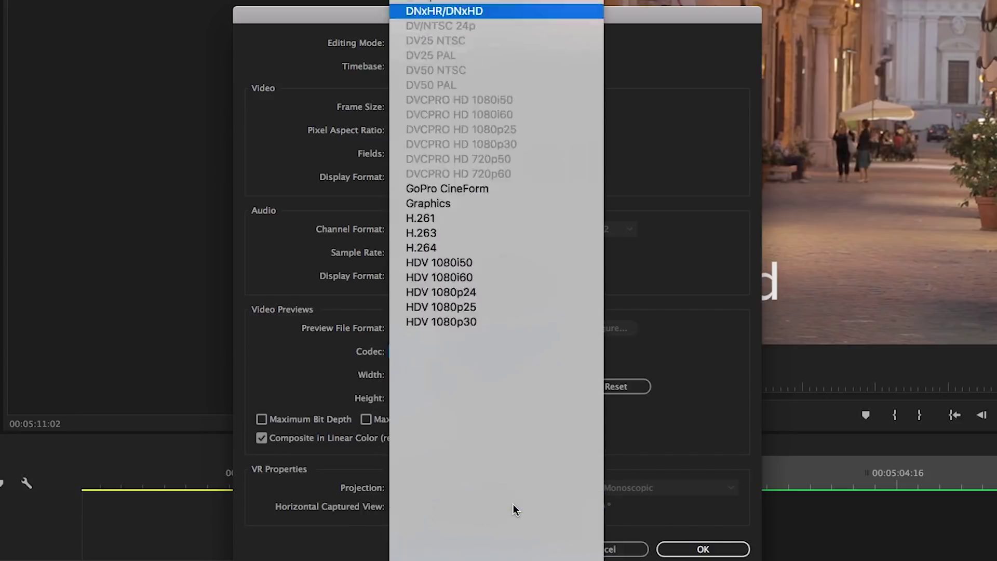
{"action": "left_click", "coordinate": [524, 424]}
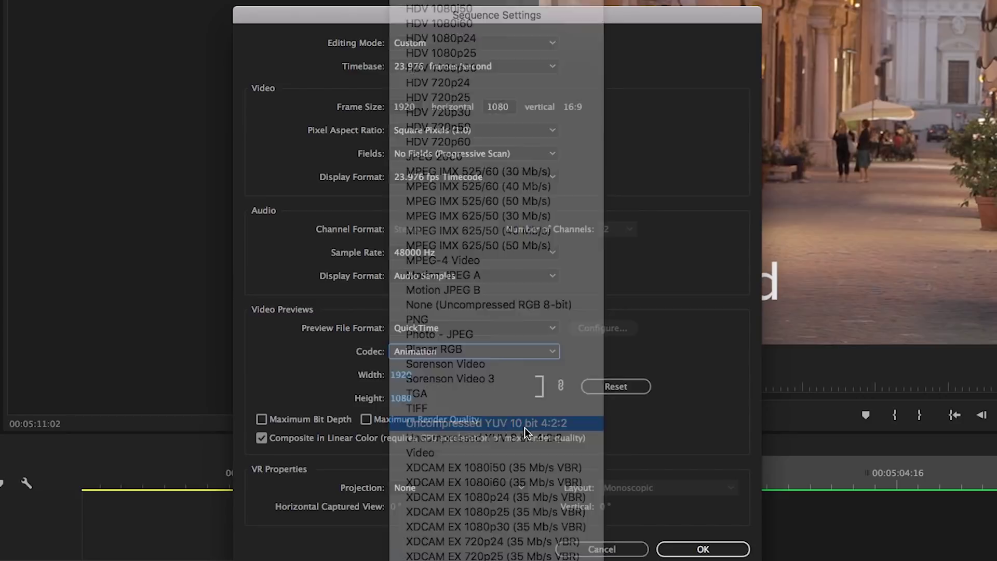
{"action": "left_click", "coordinate": [503, 355]}
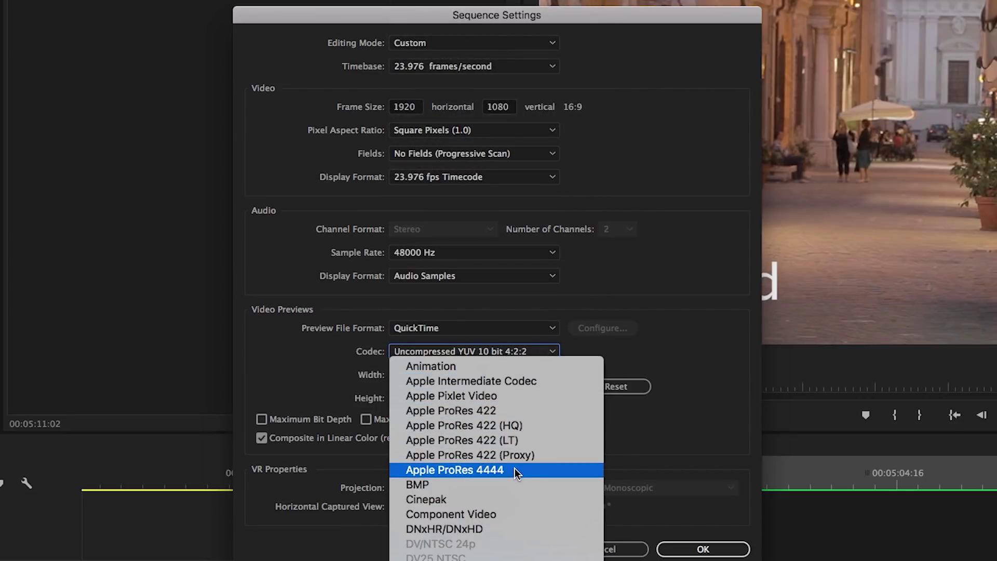
{"action": "left_click", "coordinate": [522, 426]}
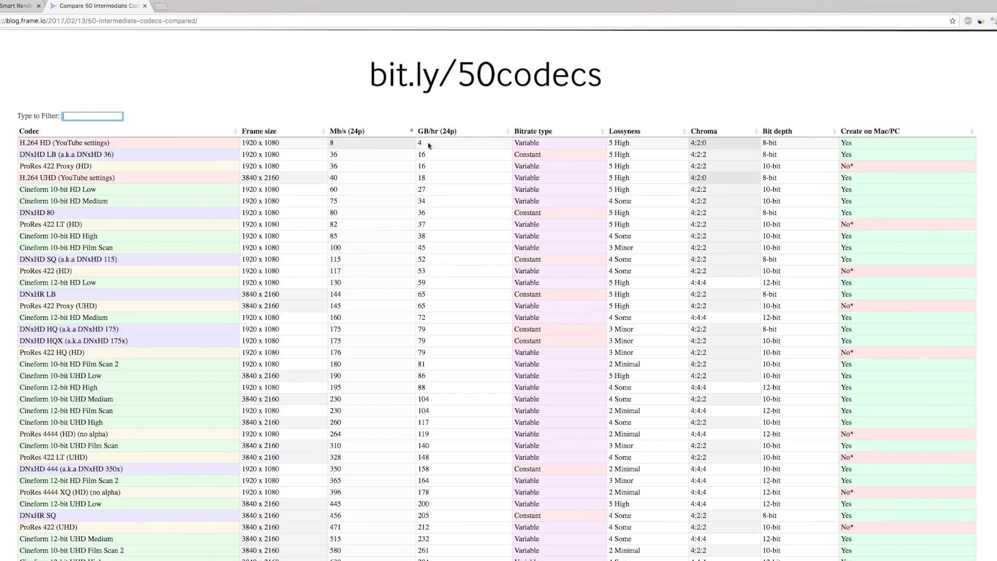
Sort the codec table by bitrate type, Lossyness, chroma, and finally bit depth.
{"action": "left_click", "coordinate": [538, 138]}
{"action": "left_click", "coordinate": [649, 132]}
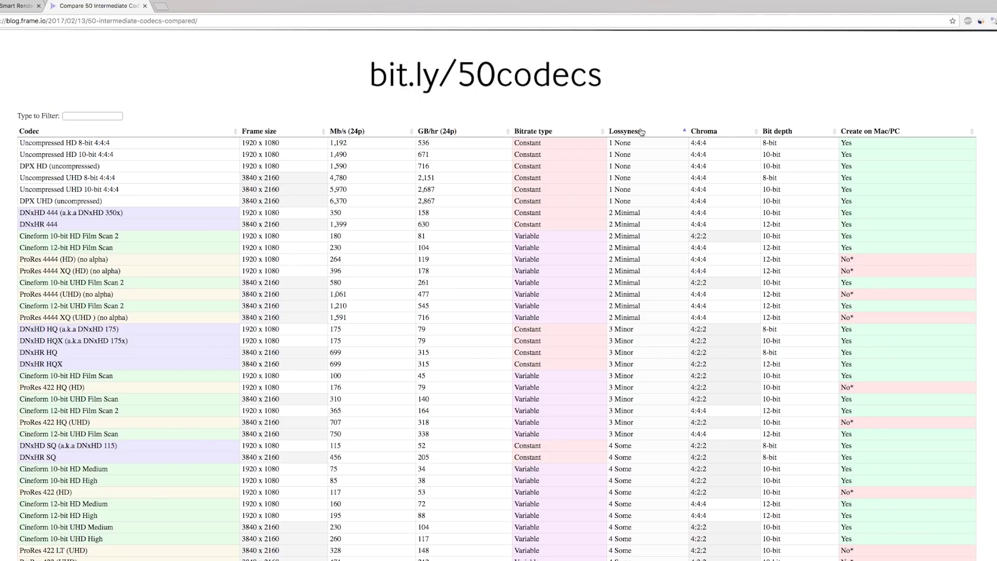
{"action": "left_click", "coordinate": [727, 134]}
{"action": "left_click", "coordinate": [800, 135]}
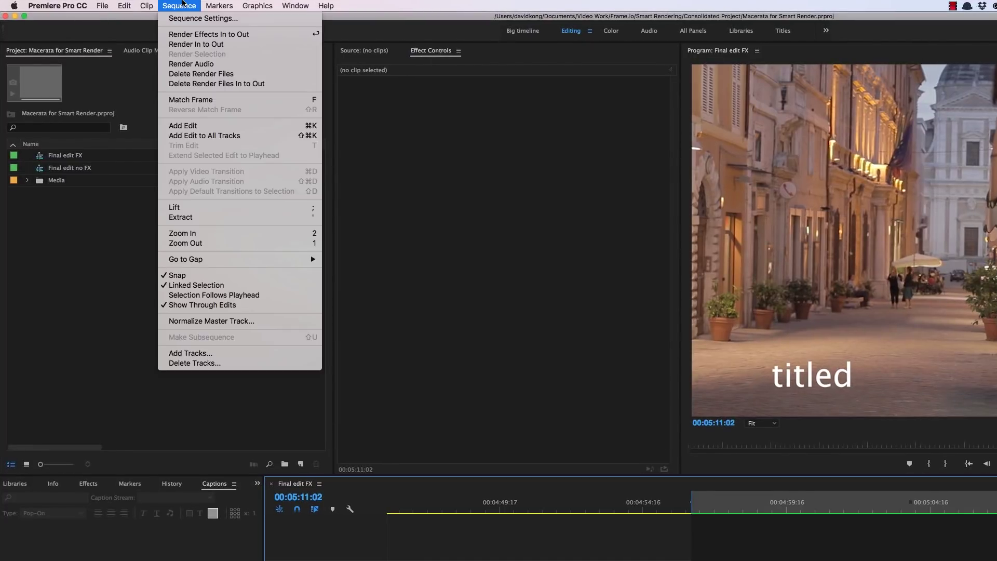
Set the sequence preview codec to Apple ProRes 422 (HQ) and render previews In to Out.
{"action": "left_click", "coordinate": [184, 19]}
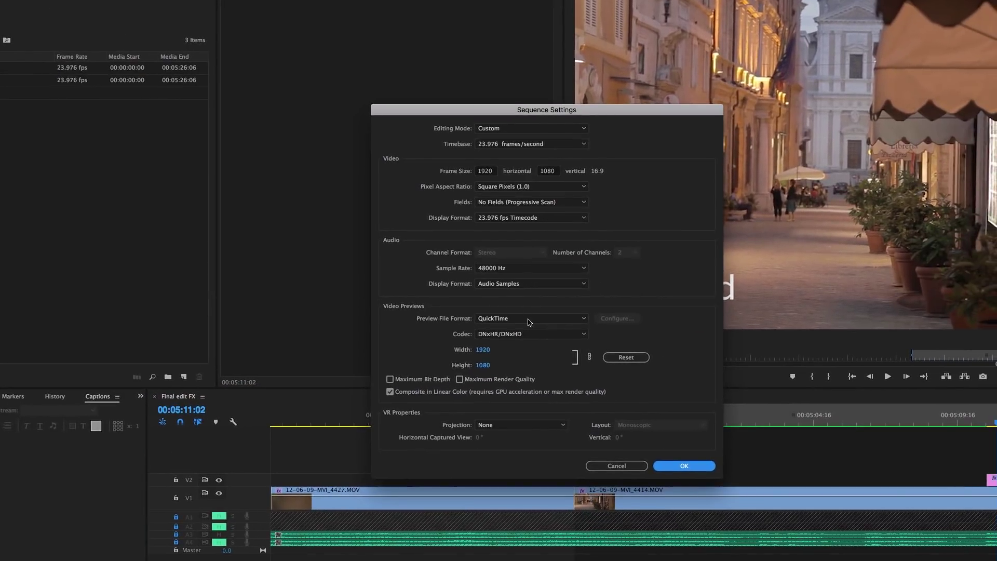
{"action": "left_click", "coordinate": [549, 335]}
{"action": "left_click", "coordinate": [566, 384]}
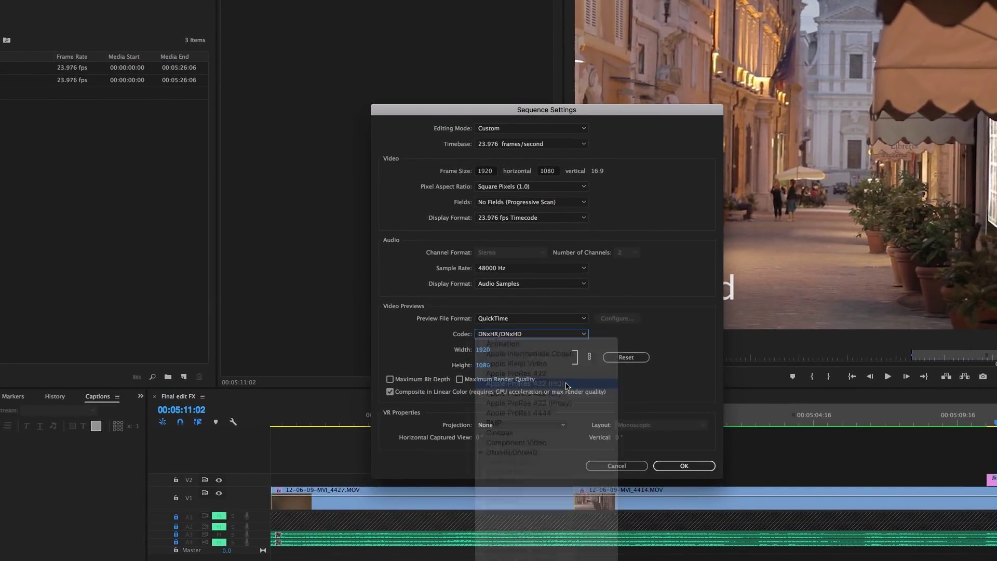
{"action": "left_click", "coordinate": [684, 465]}
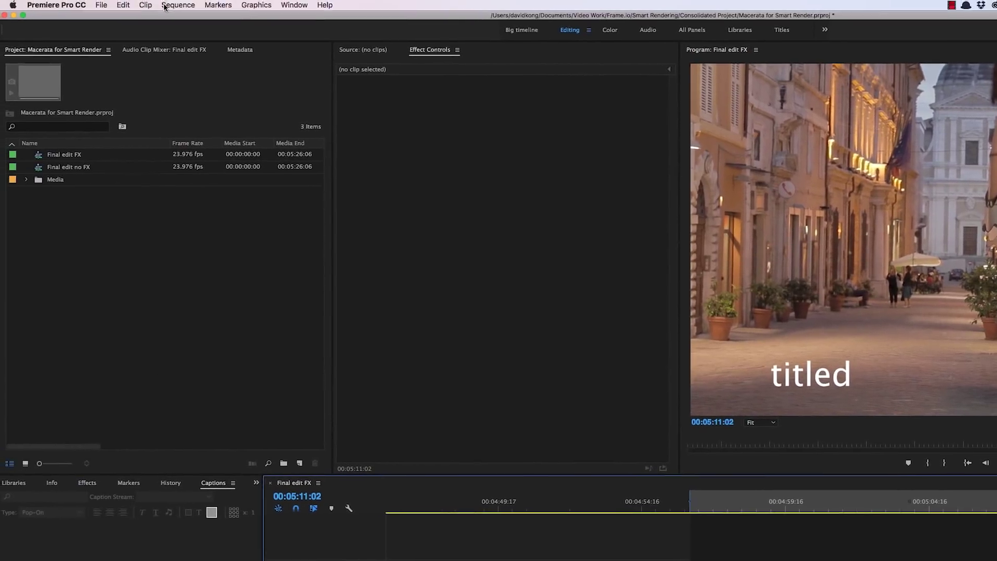
{"action": "left_click", "coordinate": [123, 0]}
{"action": "left_click", "coordinate": [122, 4]}
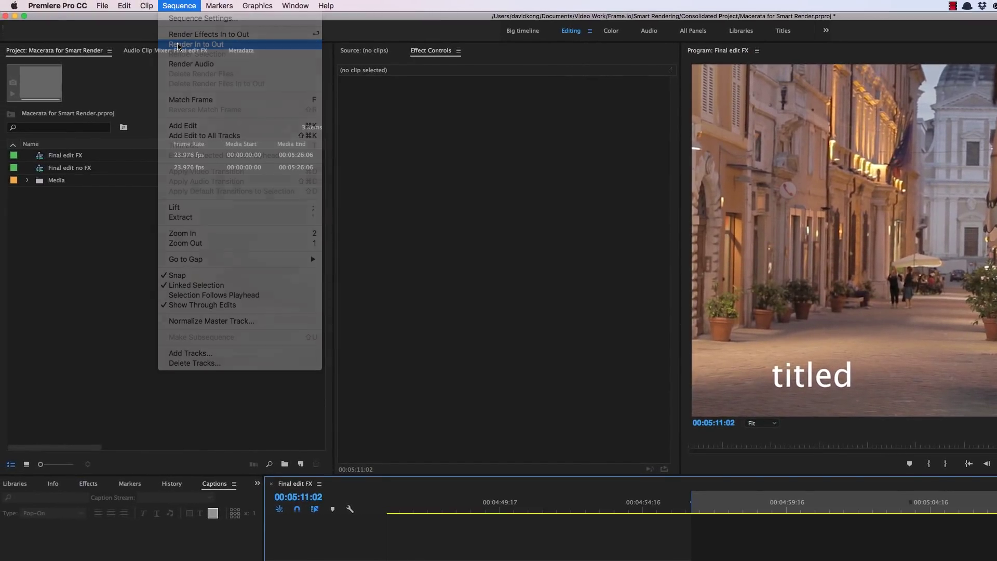
Export the sequence with Match Sequence Settings and Use Previews enabled.
{"action": "left_click", "coordinate": [99, 10]}
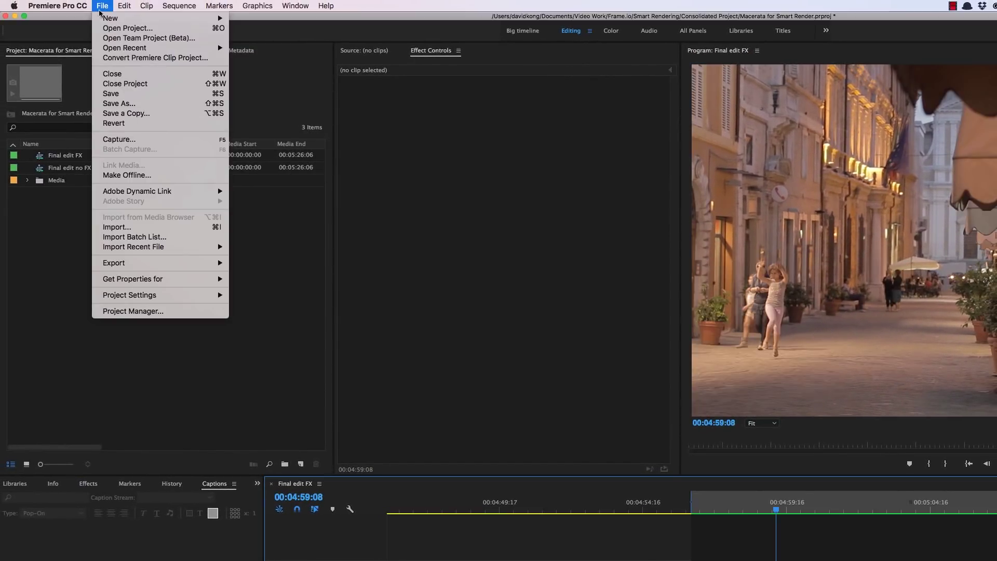
{"action": "mouse_move", "coordinate": [171, 262]}
{"action": "left_click", "coordinate": [247, 262]}
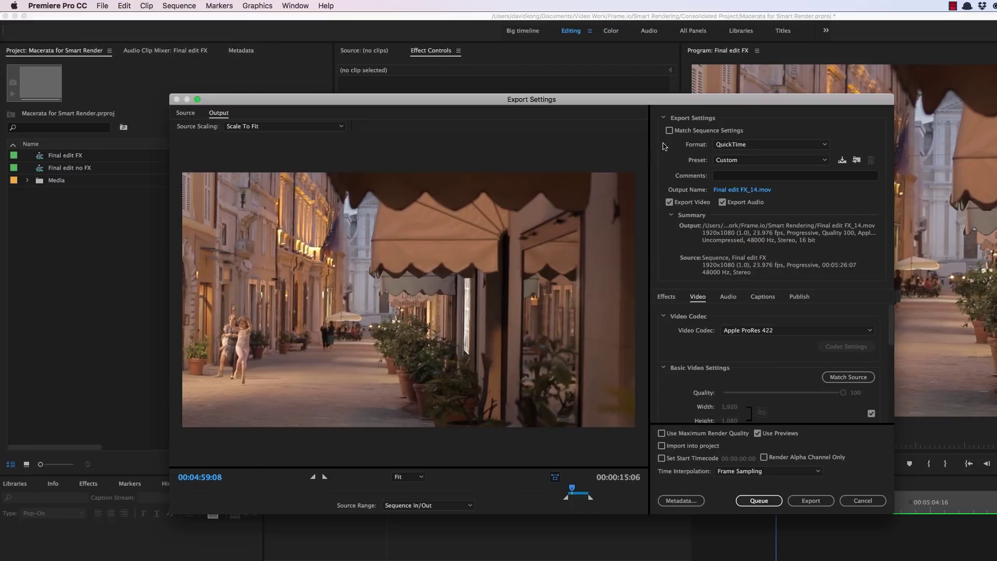
{"action": "left_click", "coordinate": [681, 131]}
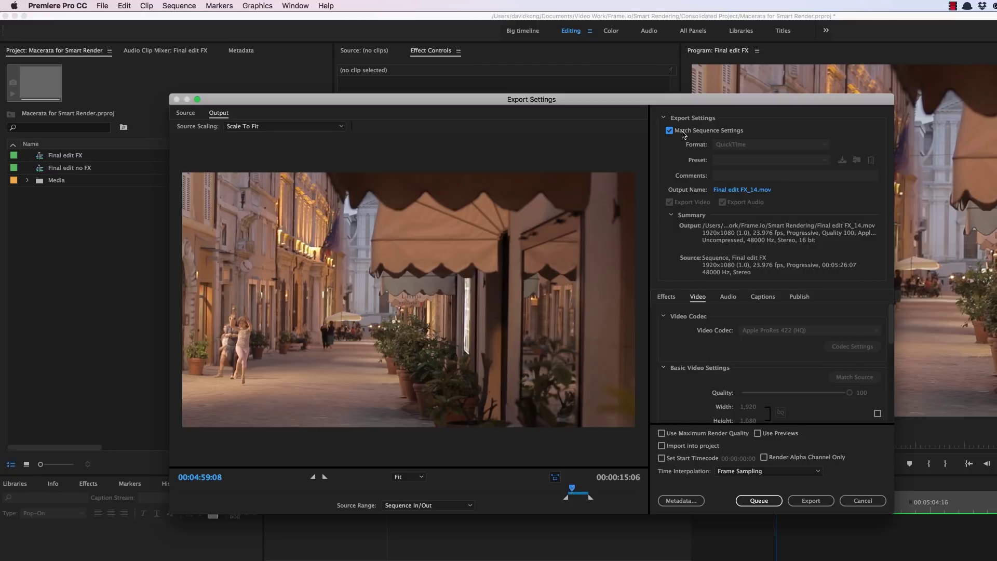
{"action": "left_click", "coordinate": [768, 436]}
{"action": "left_click", "coordinate": [805, 501]}
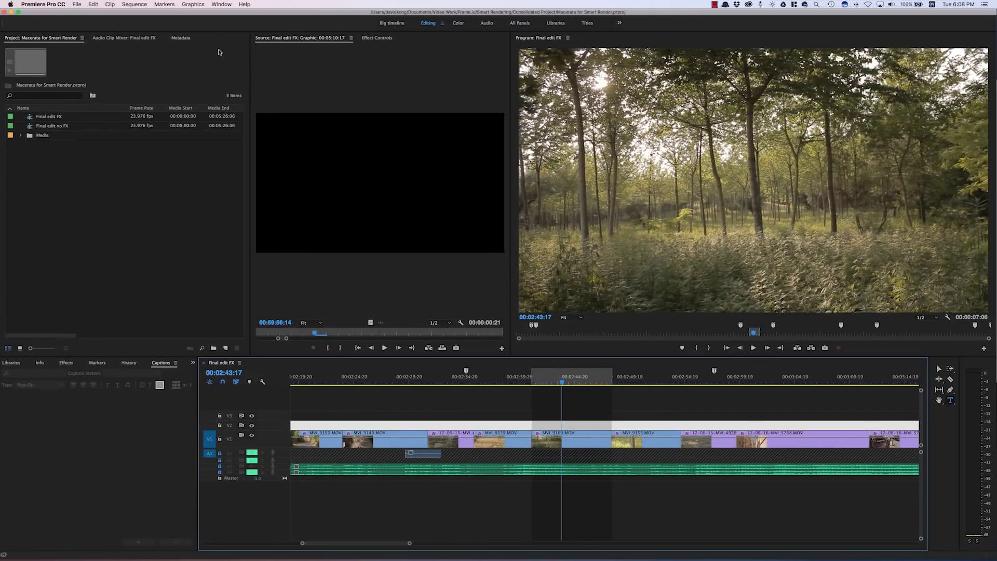
Re-render previews, export Final edit FX_16.mov as ProRes 422 (HQ) from previews, and note 'ProRes 422 HQ: 1.4 seconds.'.
{"action": "left_click", "coordinate": [135, 4]}
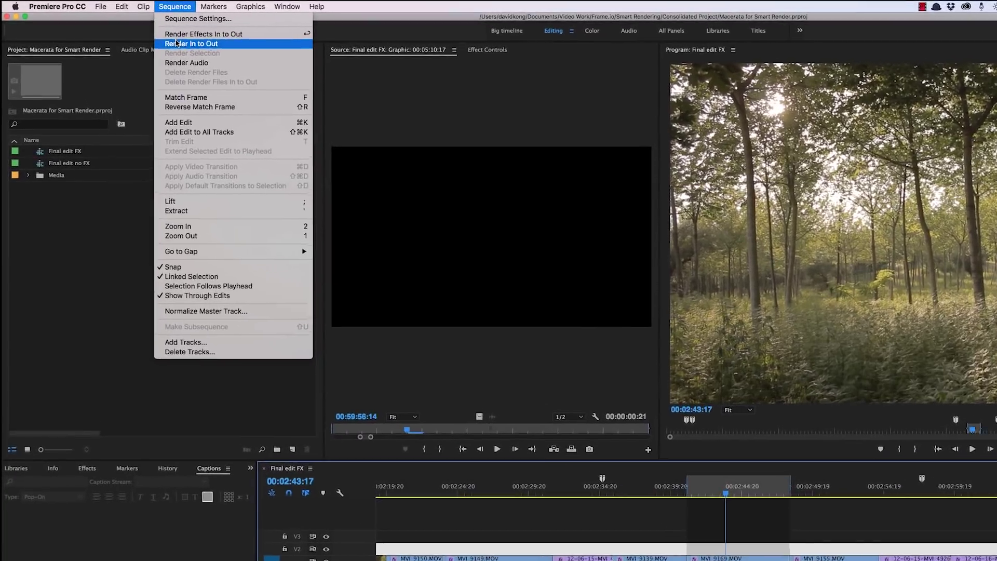
{"action": "left_click", "coordinate": [147, 33]}
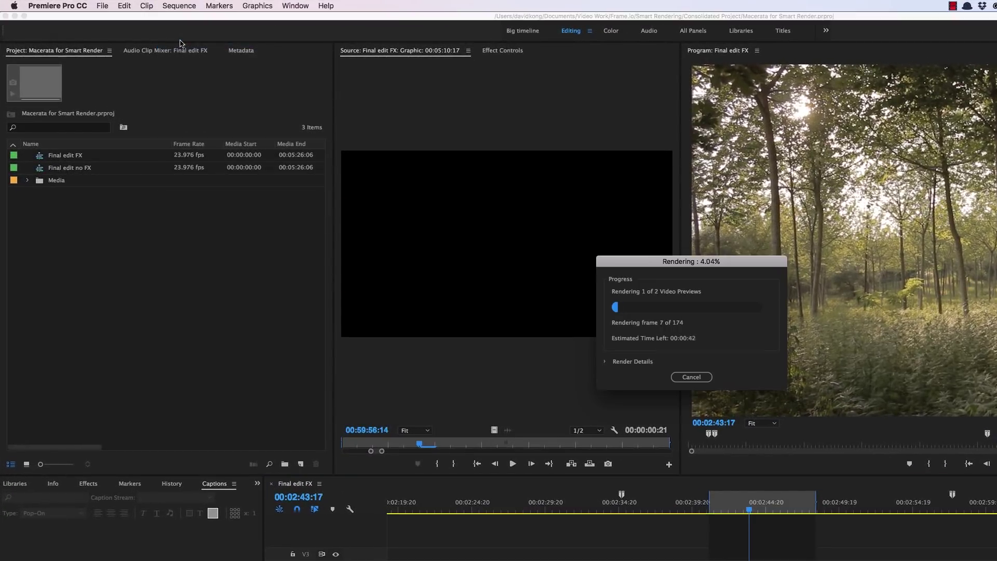
{"action": "left_click", "coordinate": [102, 6]}
{"action": "mouse_move", "coordinate": [171, 263]}
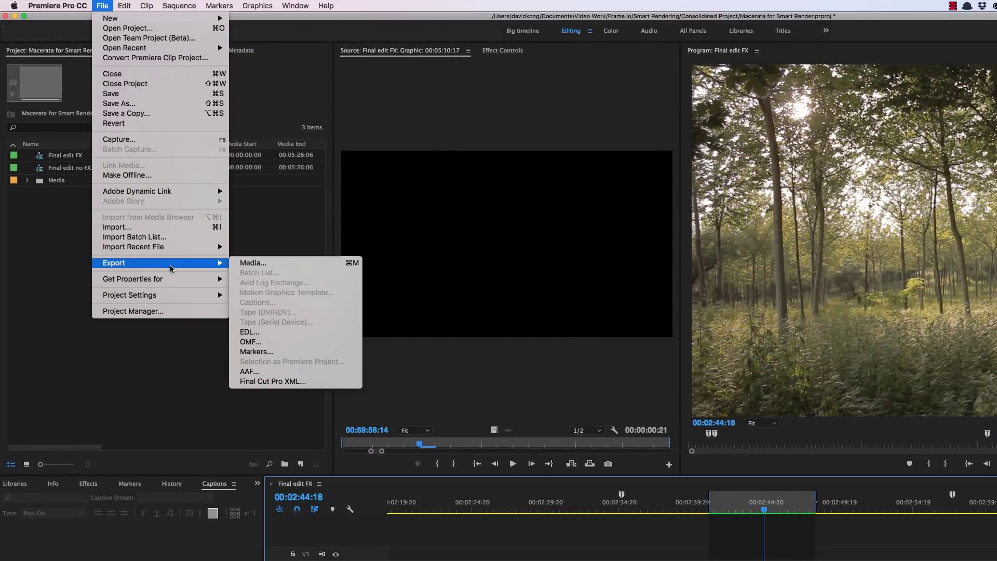
{"action": "left_click", "coordinate": [250, 262]}
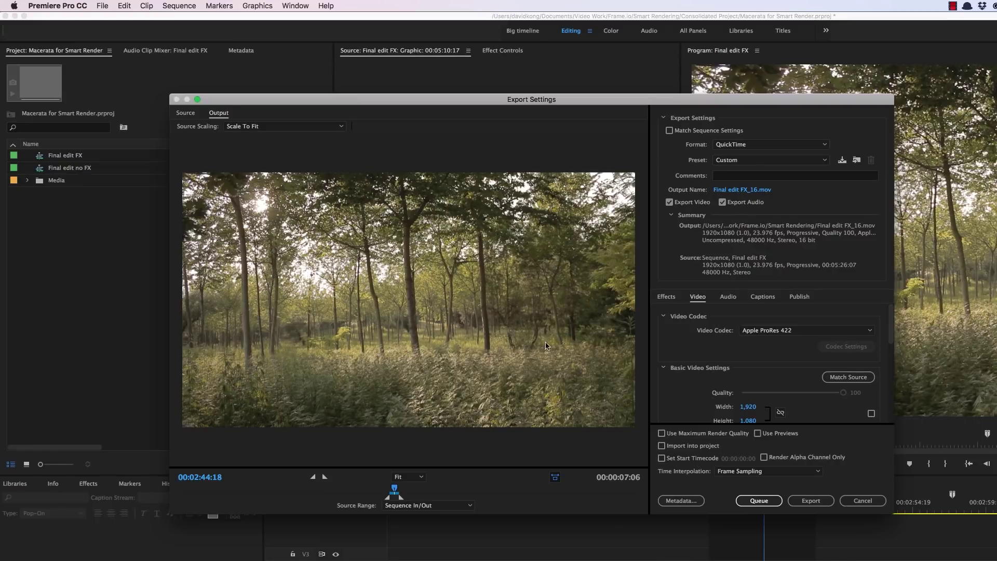
{"action": "left_click", "coordinate": [758, 332]}
{"action": "left_click", "coordinate": [804, 380]}
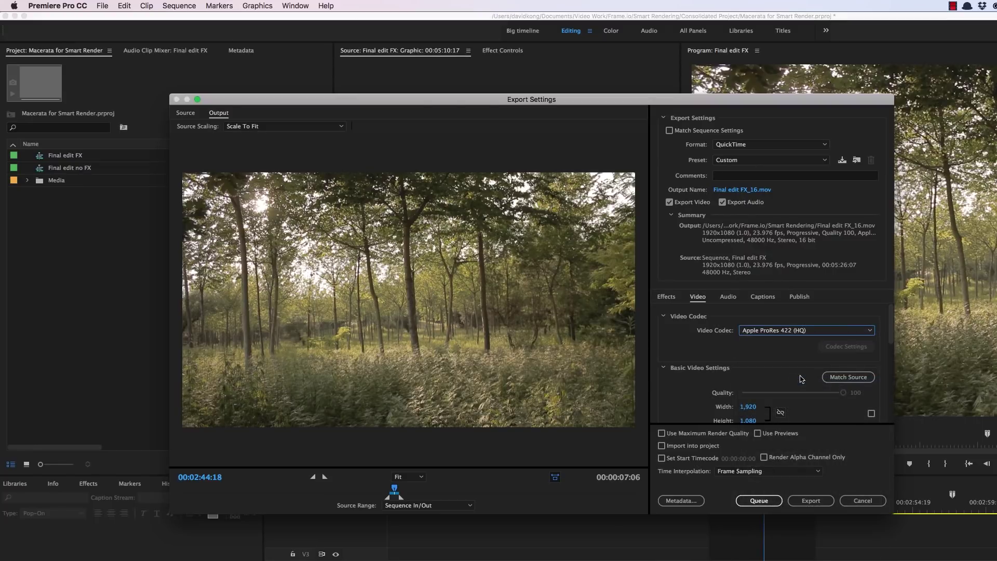
{"action": "left_click", "coordinate": [758, 433]}
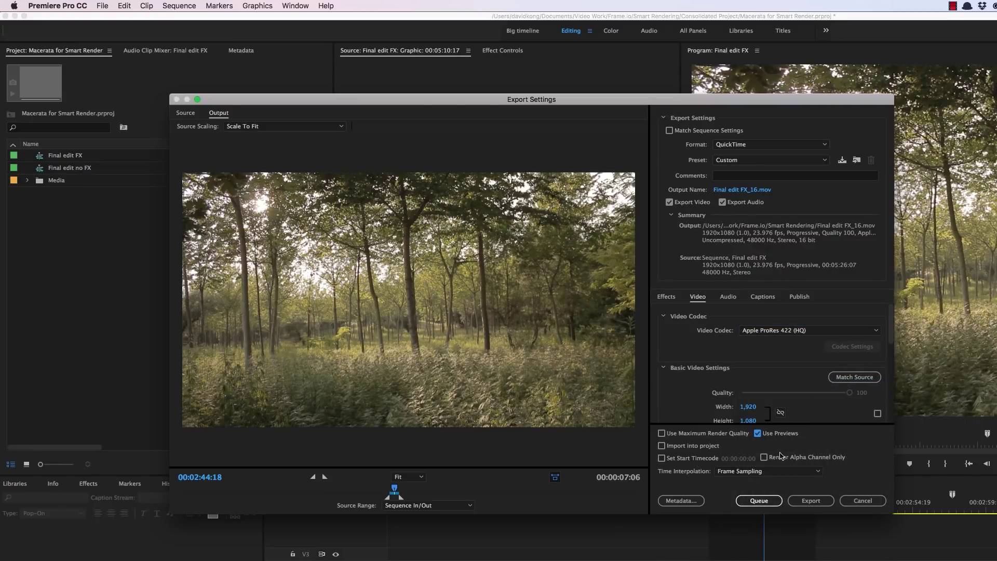
{"action": "left_click", "coordinate": [811, 501]}
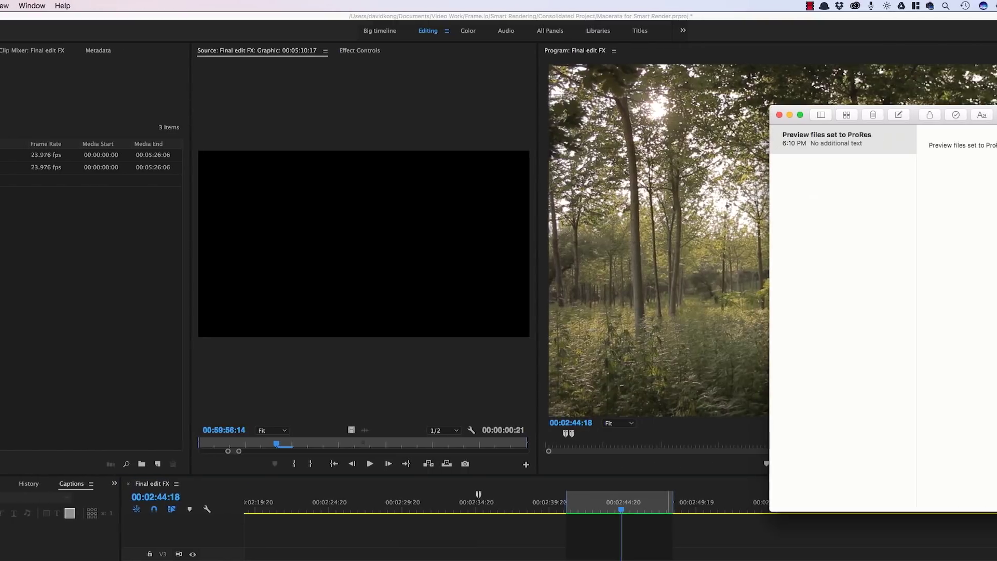
{"action": "type", "text": "ProRes 422 HQ: 1.4 seconds."}
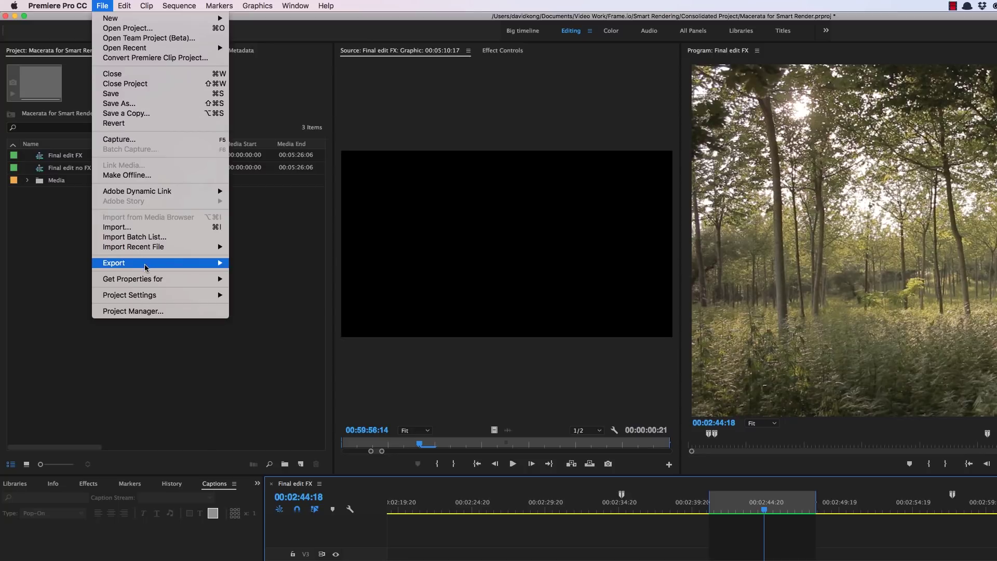
Export Final edit FX_17.mov as plain Apple ProRes 422 with Use Previews still on.
{"action": "mouse_move", "coordinate": [146, 266]}
{"action": "left_click", "coordinate": [268, 267]}
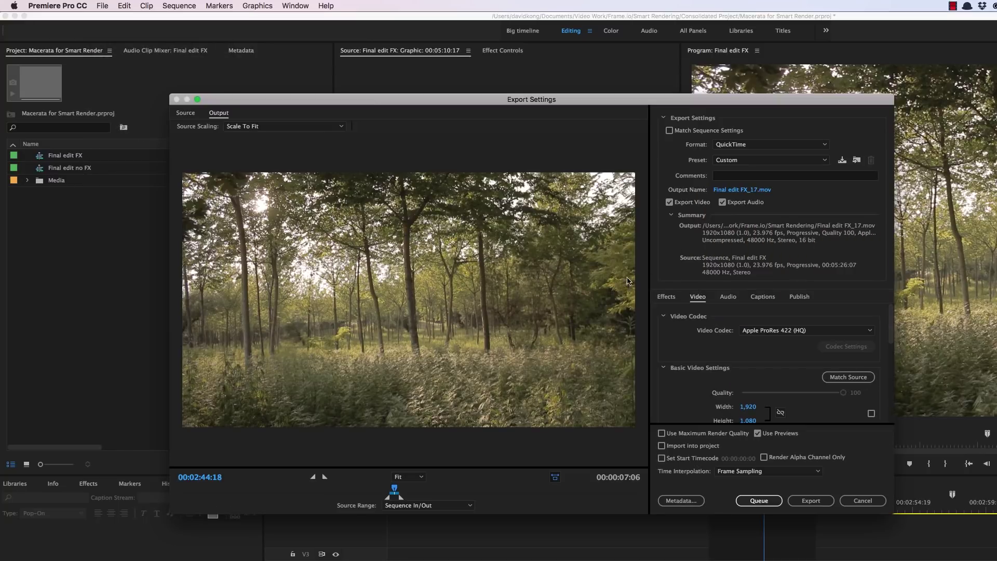
{"action": "left_click", "coordinate": [820, 330]}
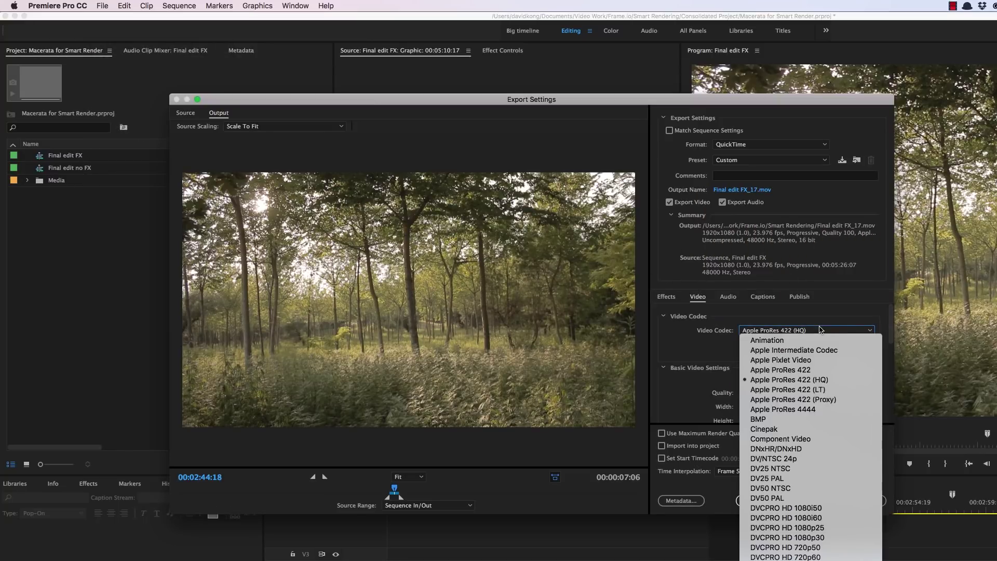
{"action": "left_click", "coordinate": [819, 370]}
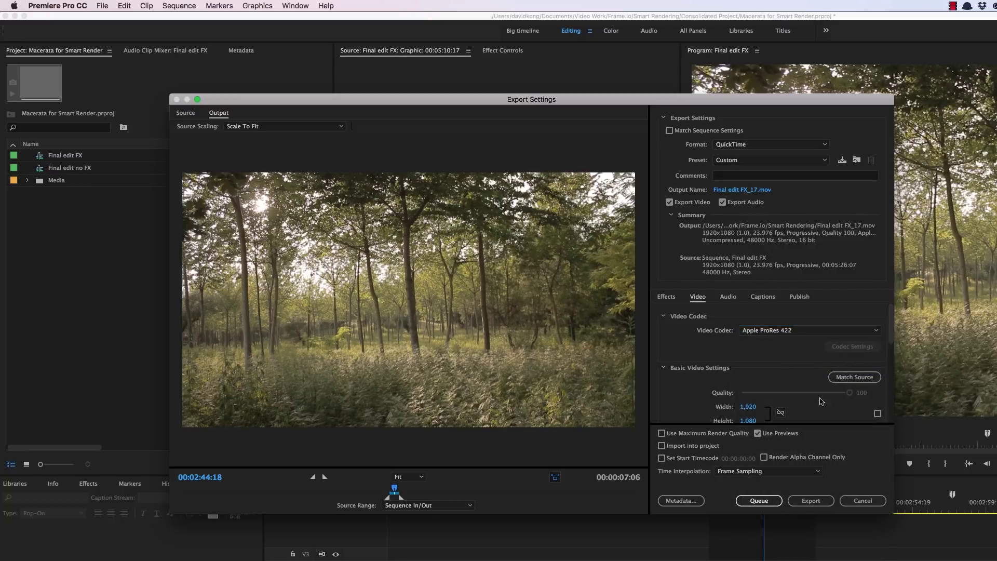
{"action": "left_click", "coordinate": [815, 503]}
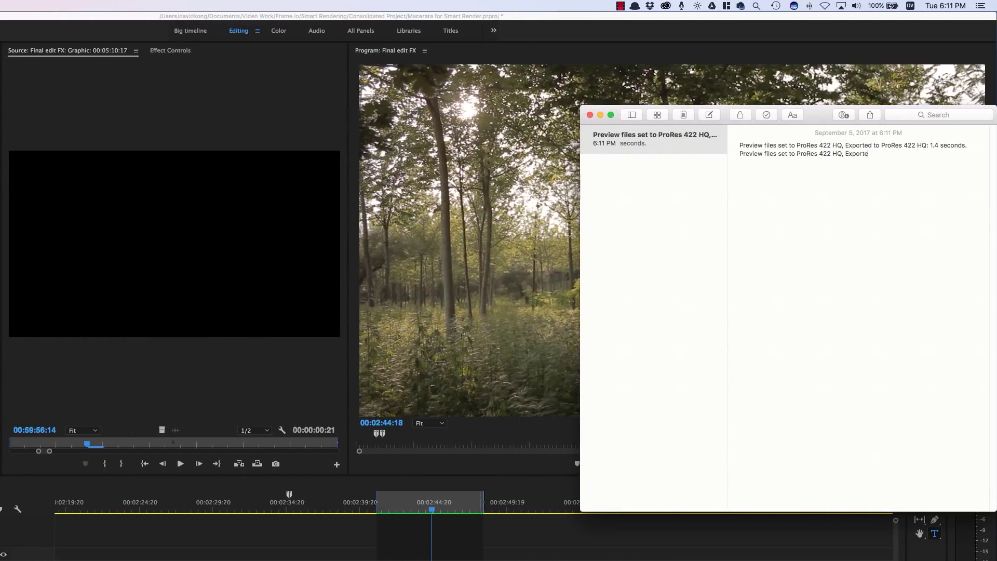
Add 'ProRes 422: 5 seconds.' to the end of the timing note's second line.
{"action": "type", "text": "ProRes 422: 5 seconds."}
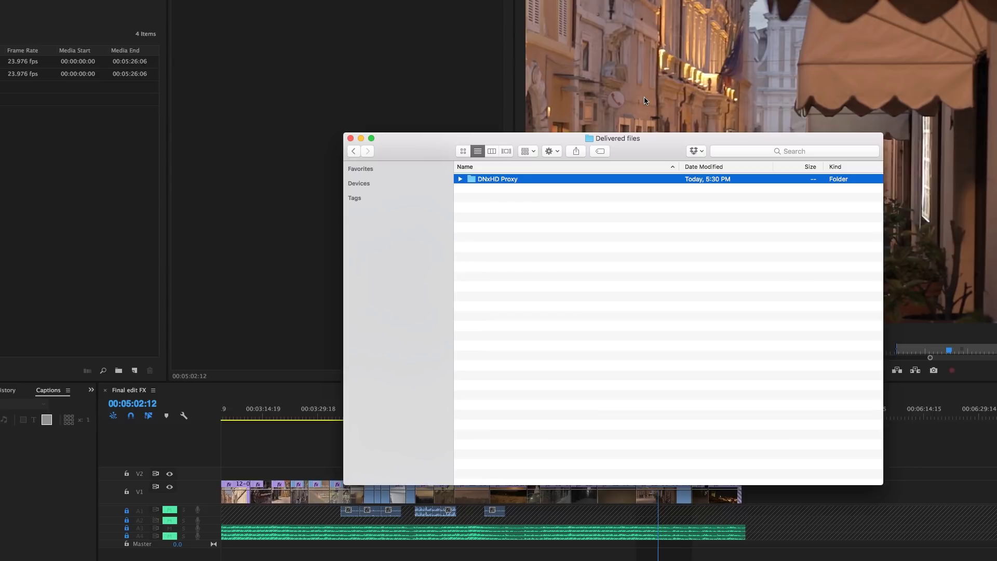
Open the DNxHD Proxy folder, select all its .mxf files, and drop them into the Proxy media bin.
{"action": "left_click", "coordinate": [599, 268]}
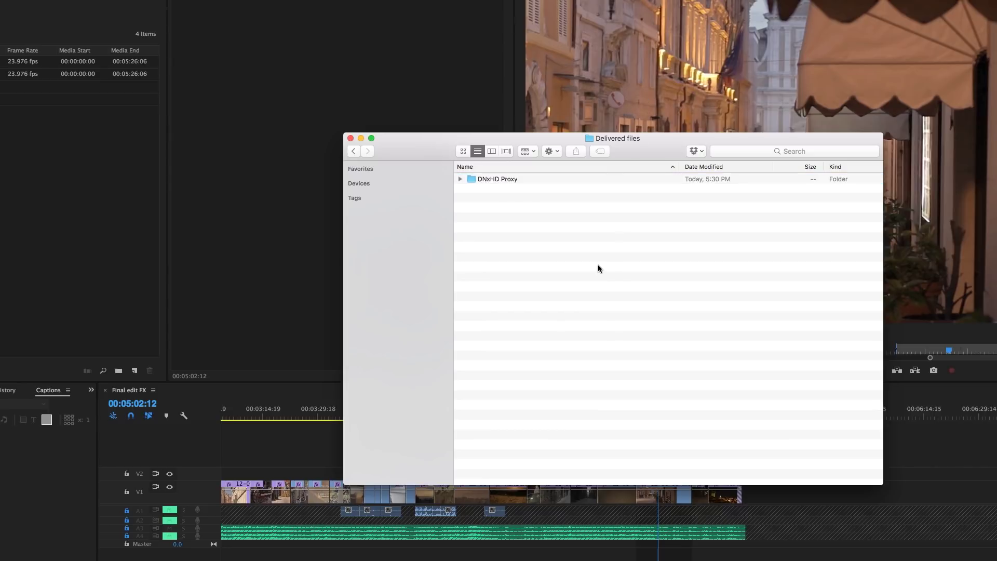
{"action": "double_click", "coordinate": [496, 179]}
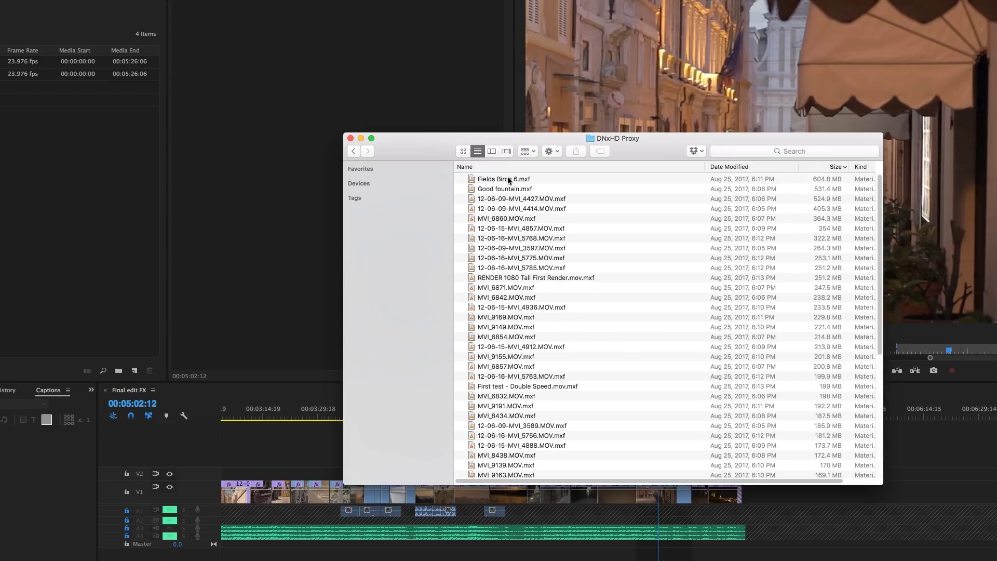
{"action": "left_click", "coordinate": [515, 181]}
{"action": "key", "text": "super+a"}
{"action": "left_click_drag", "start_coordinate": [515, 181], "coordinate": [0, 88]}
{"action": "left_click_drag", "start_coordinate": [61, 177], "coordinate": [57, 178]}
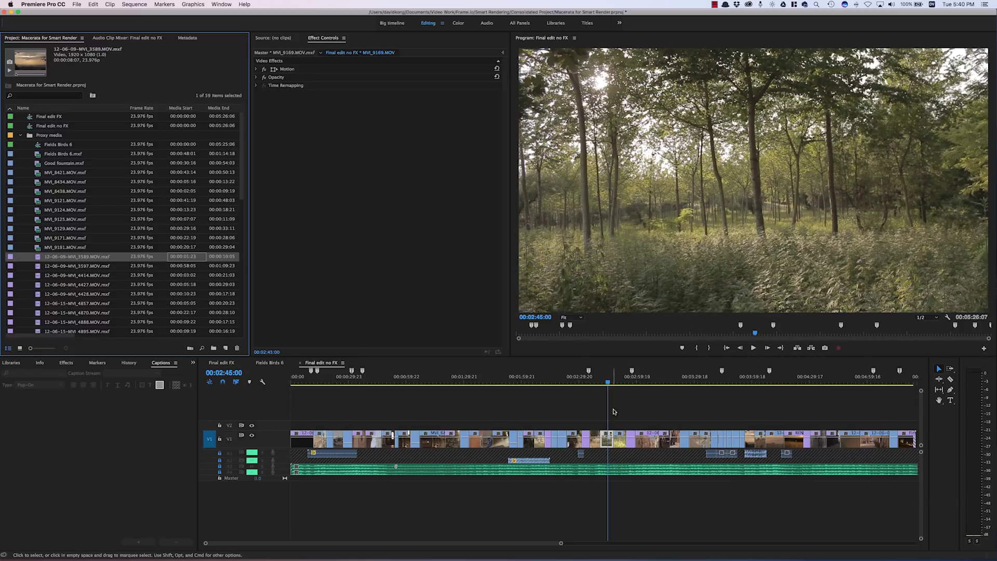
Confirm in Properties that proxy 12-06-09-MVI_3589.MOV.mxf uses DNxHD 1080p HQX 10-bit, then close it.
{"action": "left_click_drag", "start_coordinate": [600, 383], "coordinate": [596, 383]}
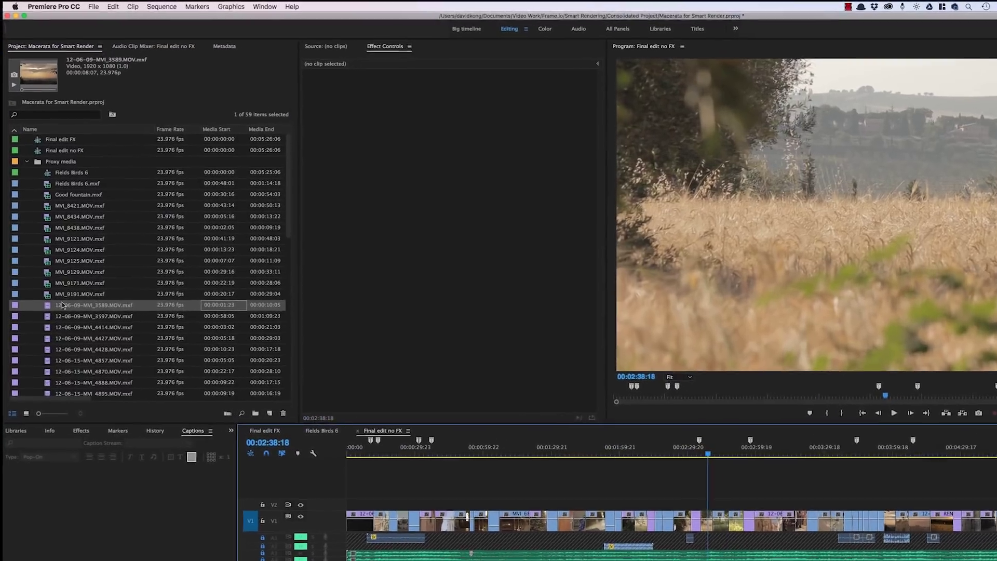
{"action": "right_click", "coordinate": [40, 257]}
{"action": "left_click", "coordinate": [102, 395]}
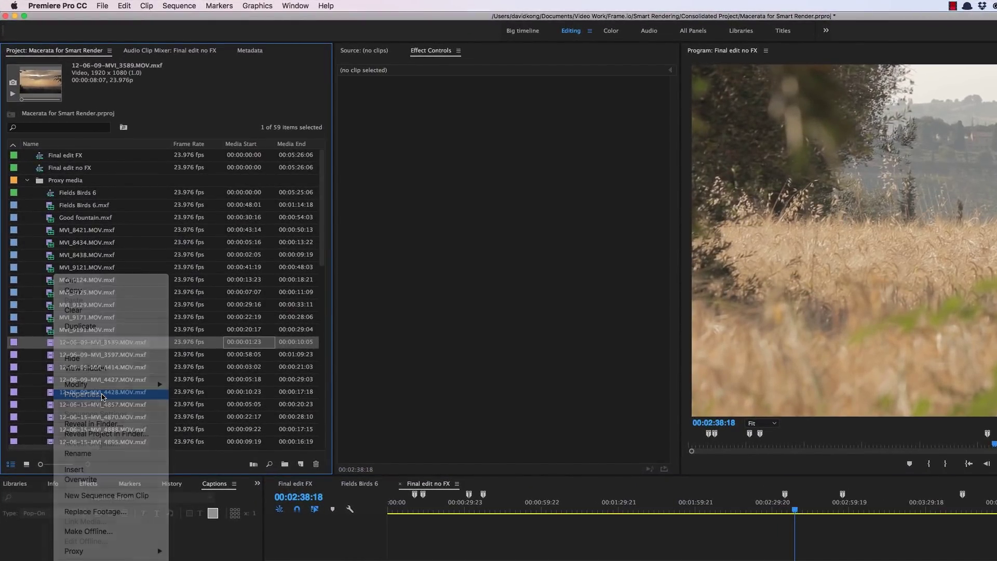
{"action": "left_click_drag", "start_coordinate": [187, 166], "coordinate": [112, 166]}
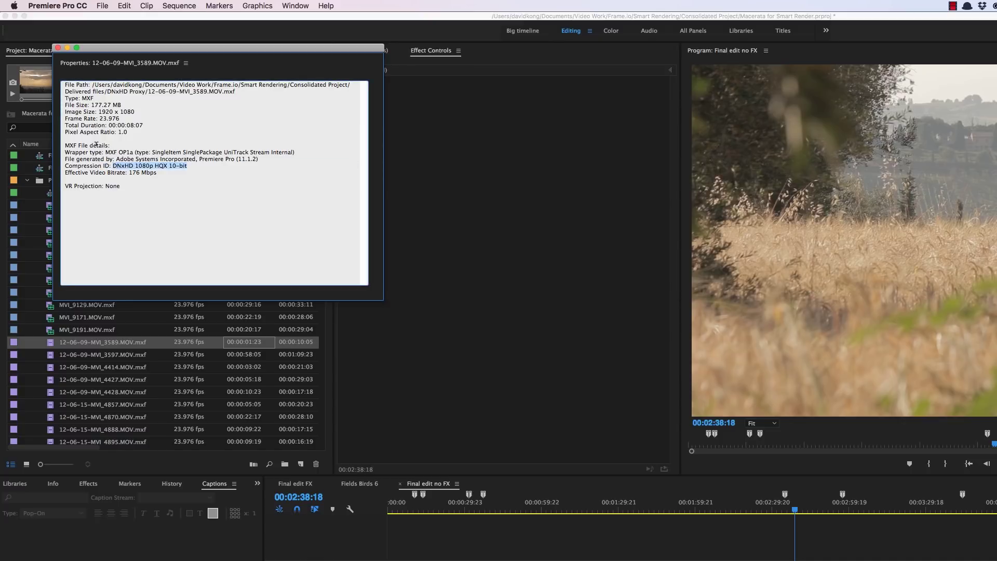
{"action": "left_click", "coordinate": [58, 47]}
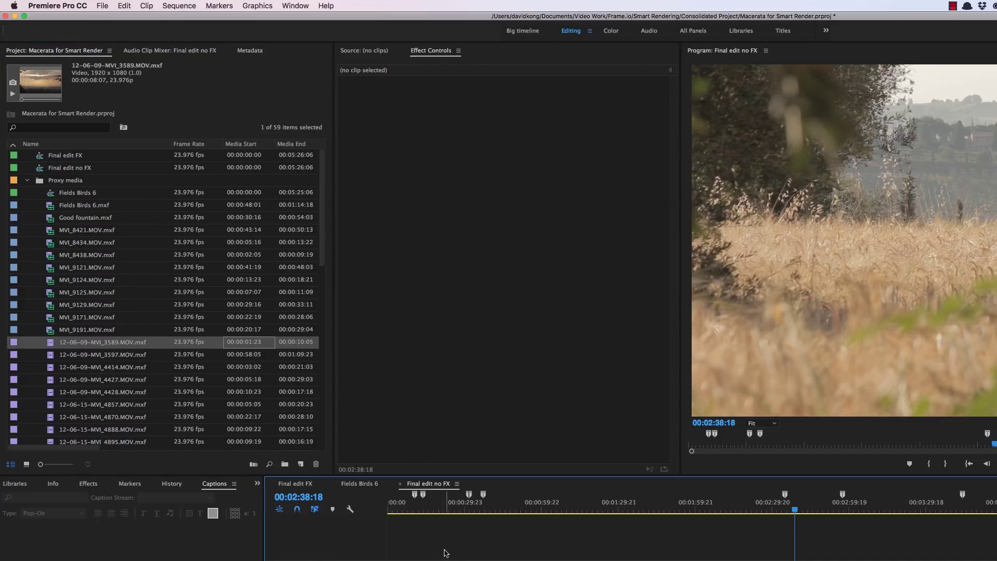
{"action": "left_click", "coordinate": [108, 5]}
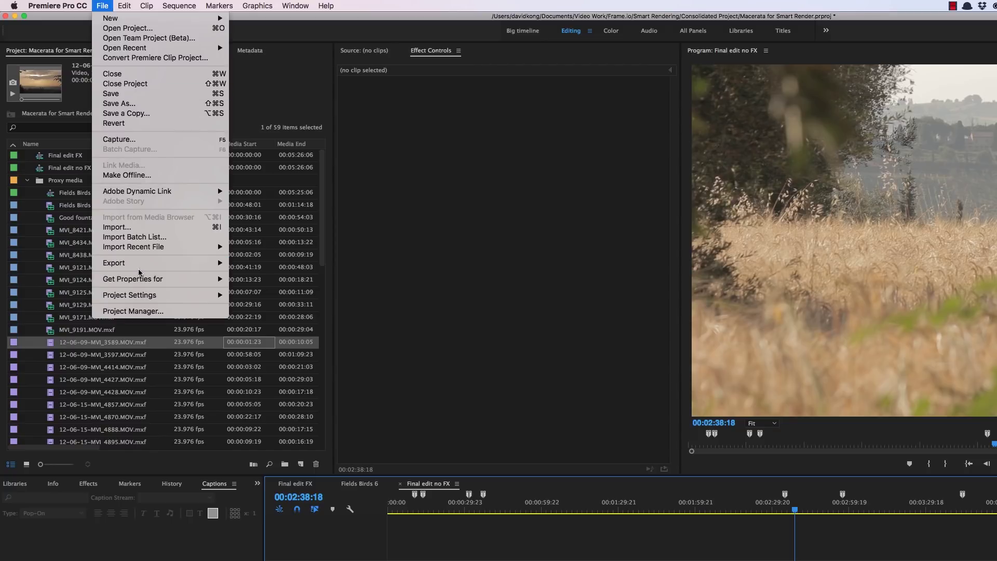
In Export Media settings, choose 1080p DNxHD HQX 10-bit resolution and turn off Use Previews.
{"action": "mouse_move", "coordinate": [139, 270]}
{"action": "left_click", "coordinate": [283, 263]}
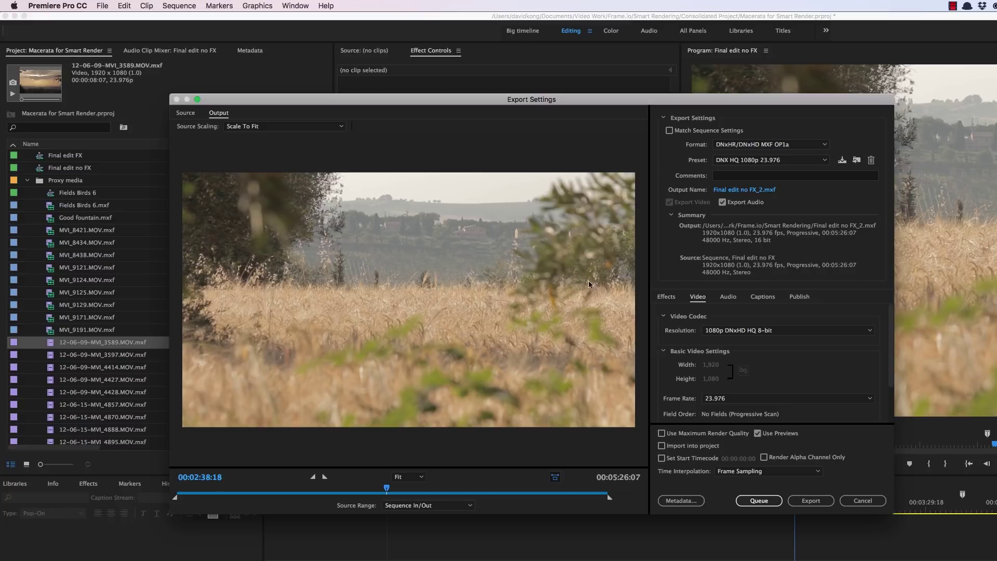
{"action": "left_click", "coordinate": [794, 331]}
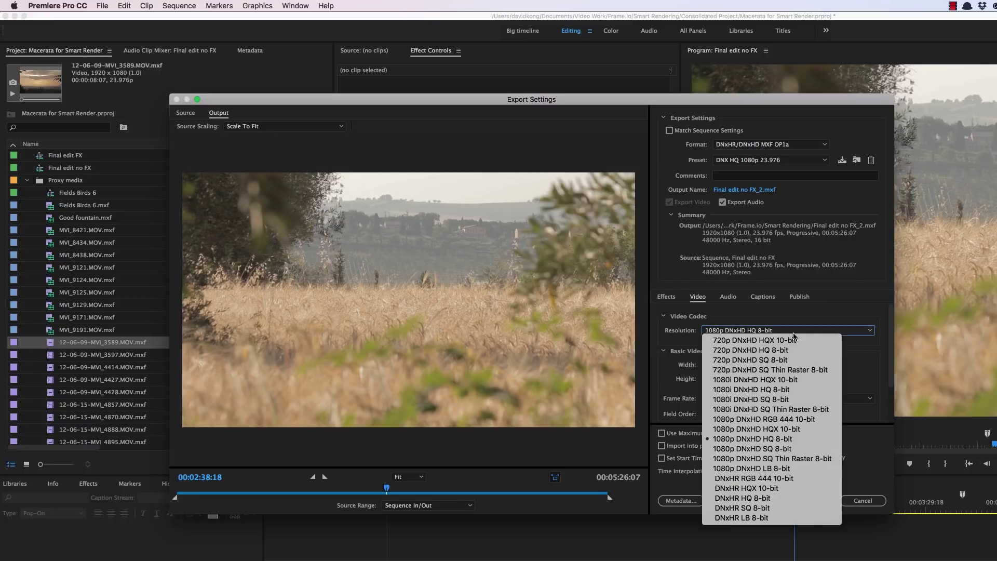
{"action": "left_click", "coordinate": [792, 429]}
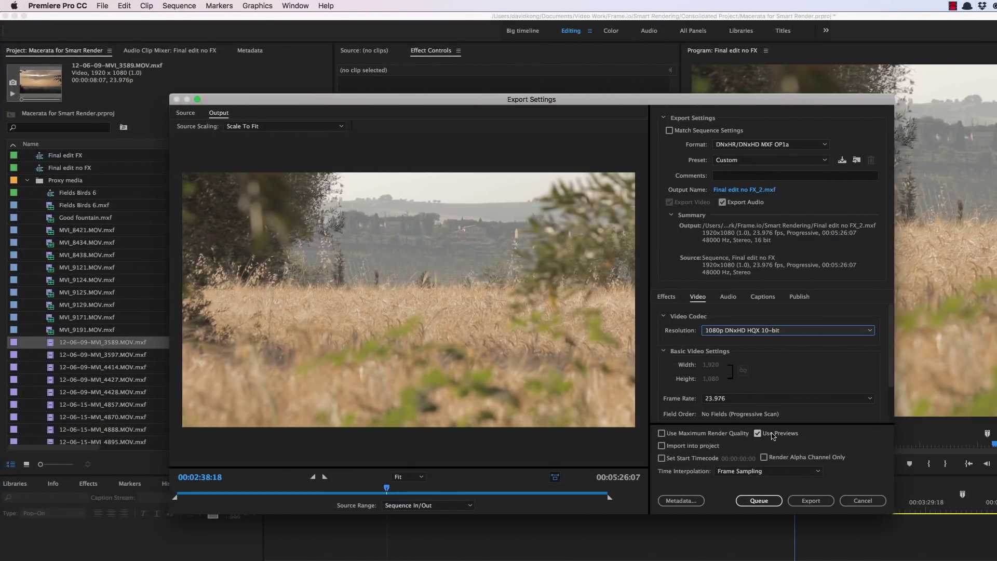
{"action": "left_click", "coordinate": [774, 434]}
Export Final edit no FX with the matched DNxHD HQX 10-bit MXF settings.
{"action": "left_click", "coordinate": [813, 504]}
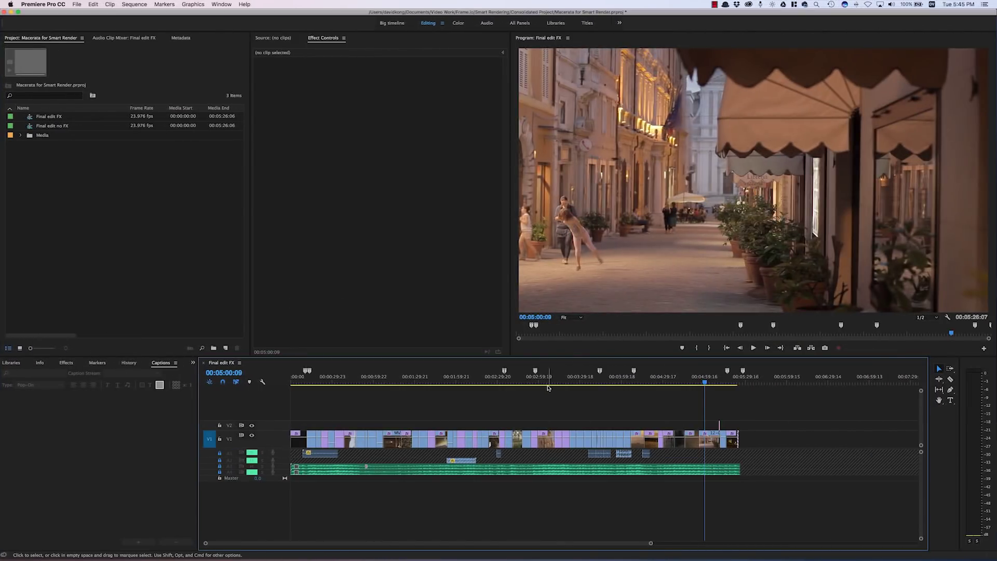
Check a clip's Lumetri Color grade, then set the Final edit FX export codec to Apple ProRes 422.
{"action": "left_click", "coordinate": [711, 440]}
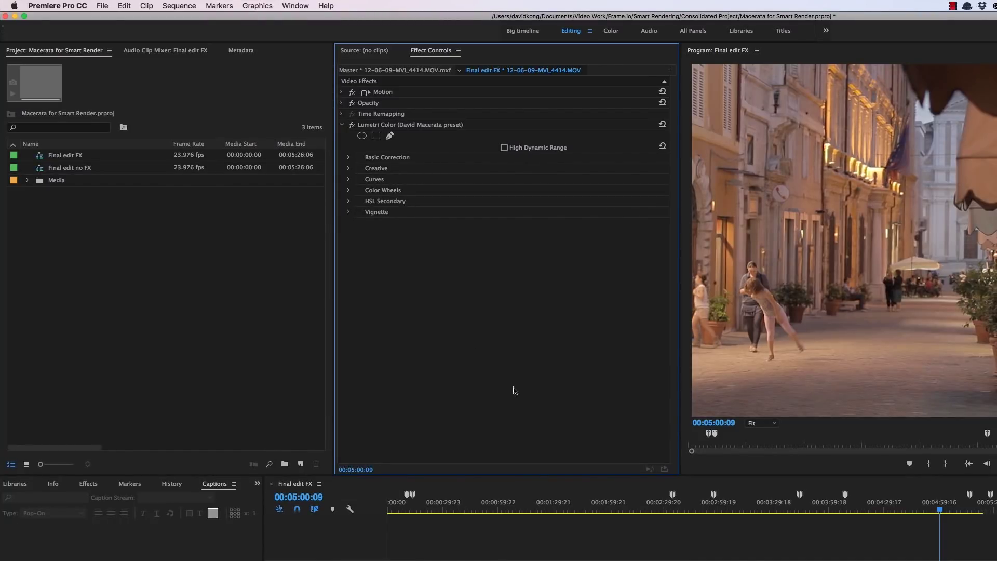
{"action": "left_click", "coordinate": [692, 524]}
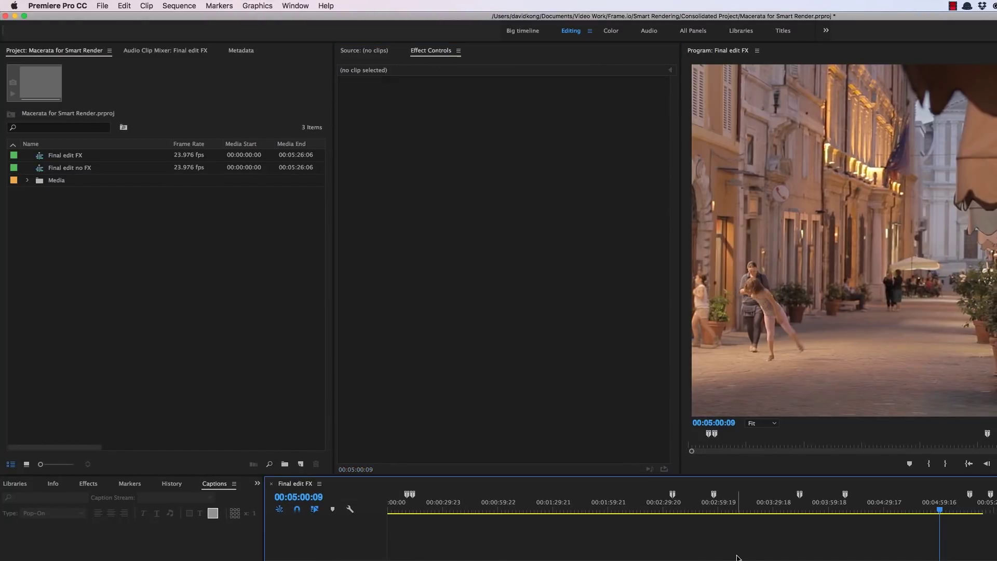
{"action": "left_click", "coordinate": [106, 5]}
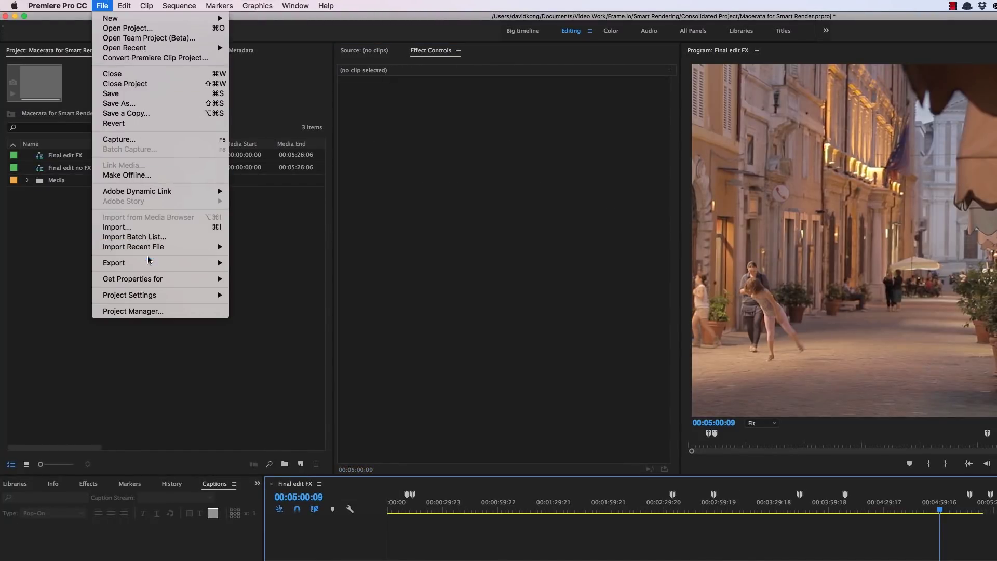
{"action": "mouse_move", "coordinate": [207, 265]}
{"action": "left_click", "coordinate": [262, 263]}
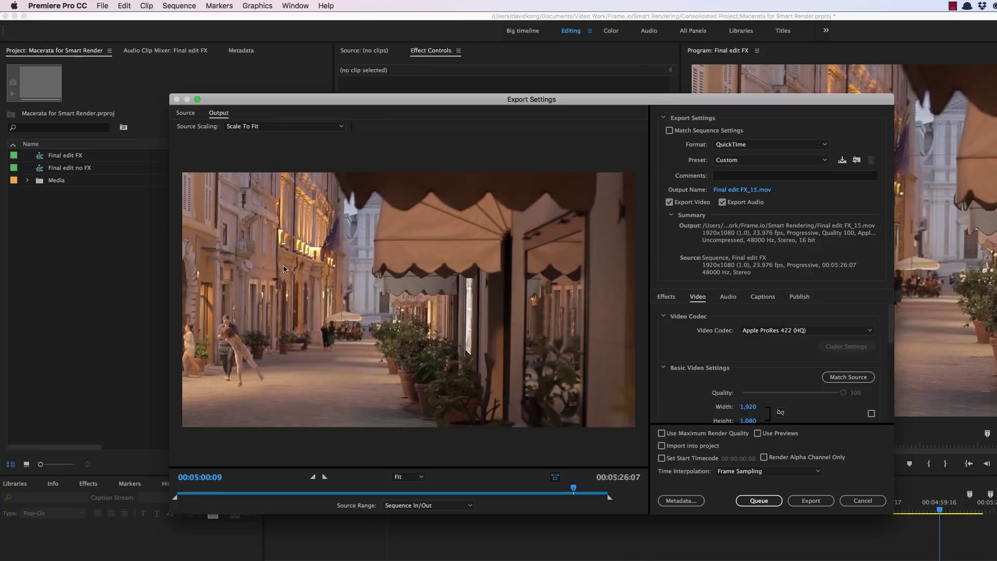
{"action": "left_click", "coordinate": [805, 330]}
{"action": "left_click", "coordinate": [799, 370]}
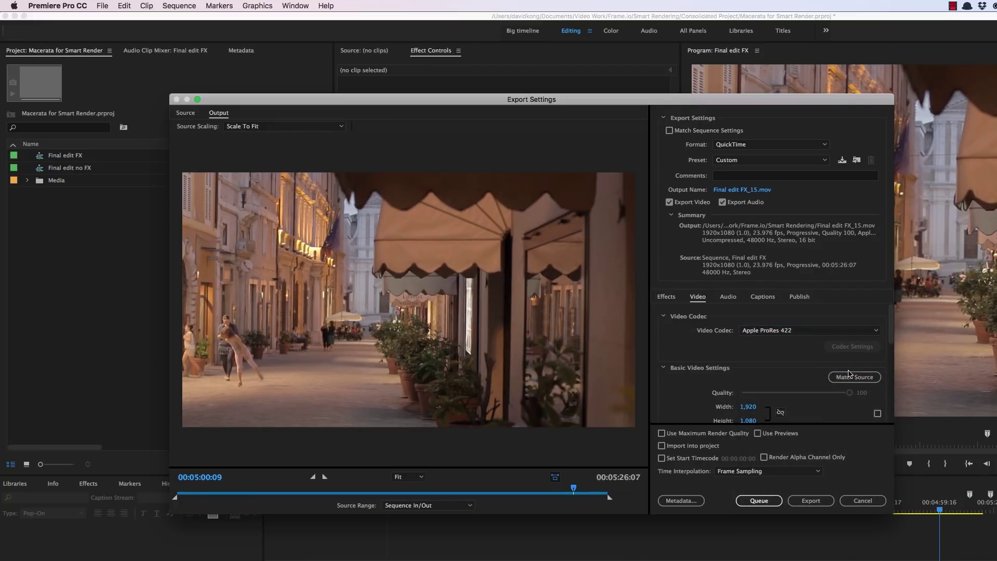
Export the graded sequence, then change the title text from 'titled' to 'titler'.
{"action": "left_click", "coordinate": [806, 500]}
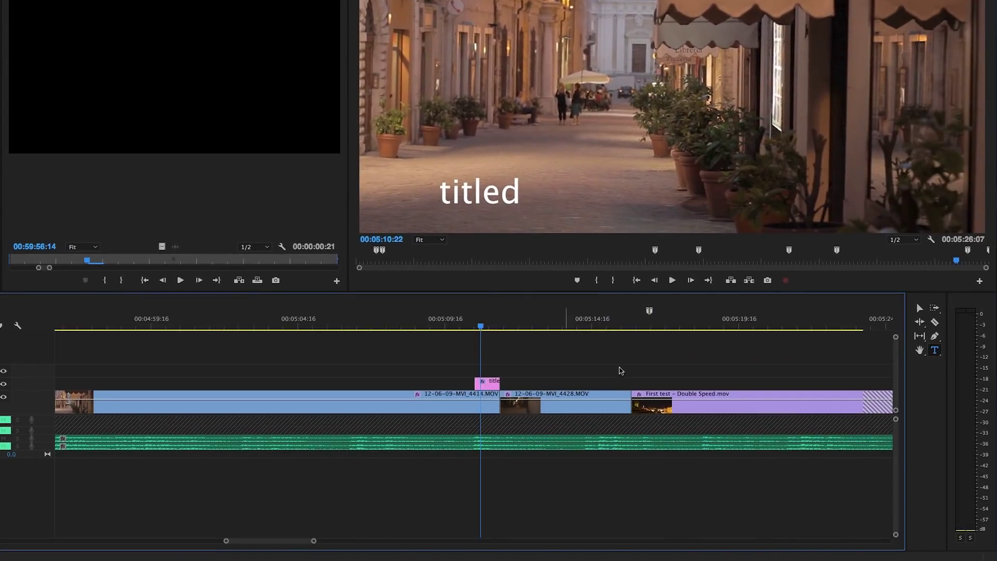
{"action": "left_click", "coordinate": [521, 195]}
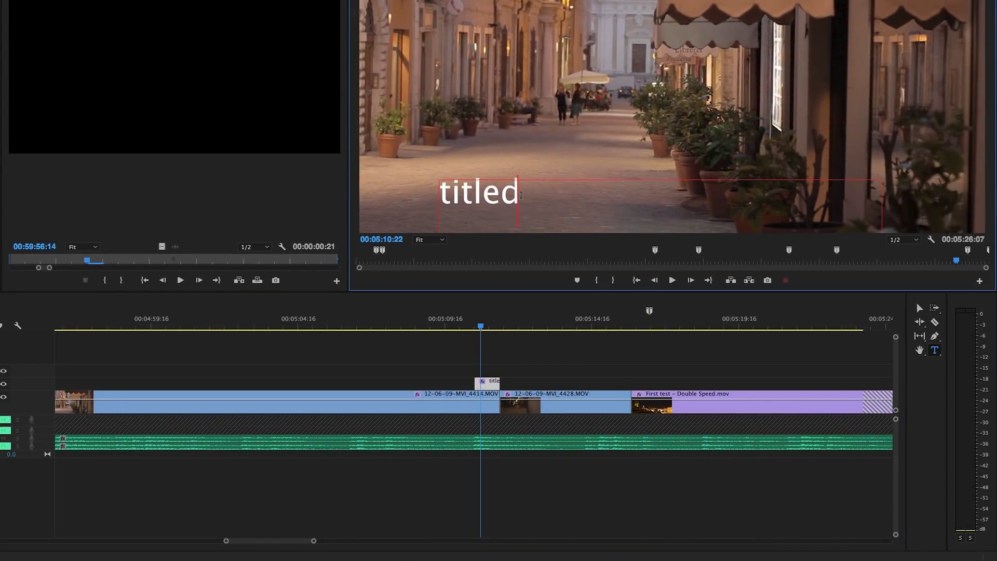
{"action": "key", "text": "BackSpace"}
{"action": "type", "text": "r"}
{"action": "left_click", "coordinate": [473, 354]}
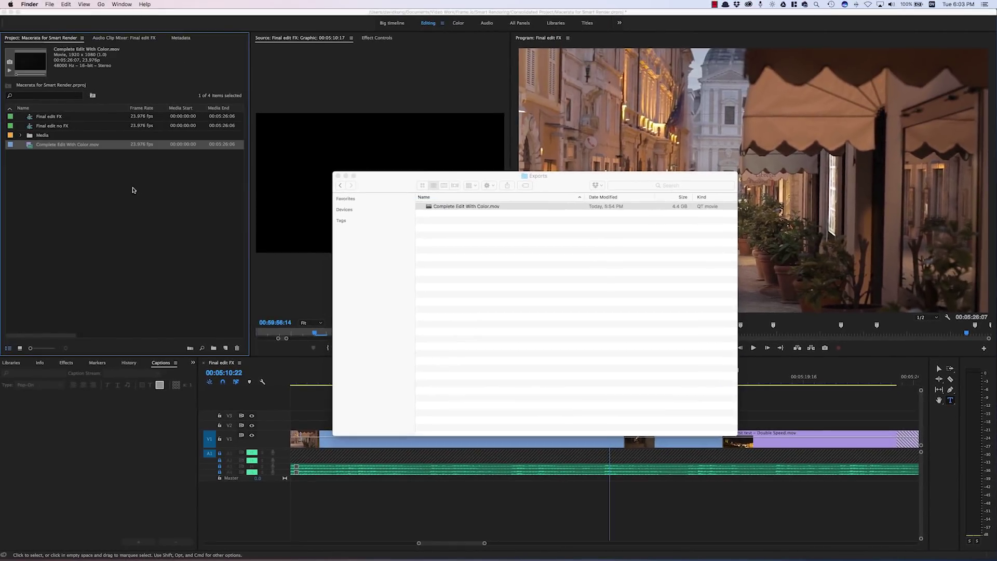
Place Complete Edit With Color.mov on track V3 over the whole edit.
{"action": "left_click", "coordinate": [133, 190]}
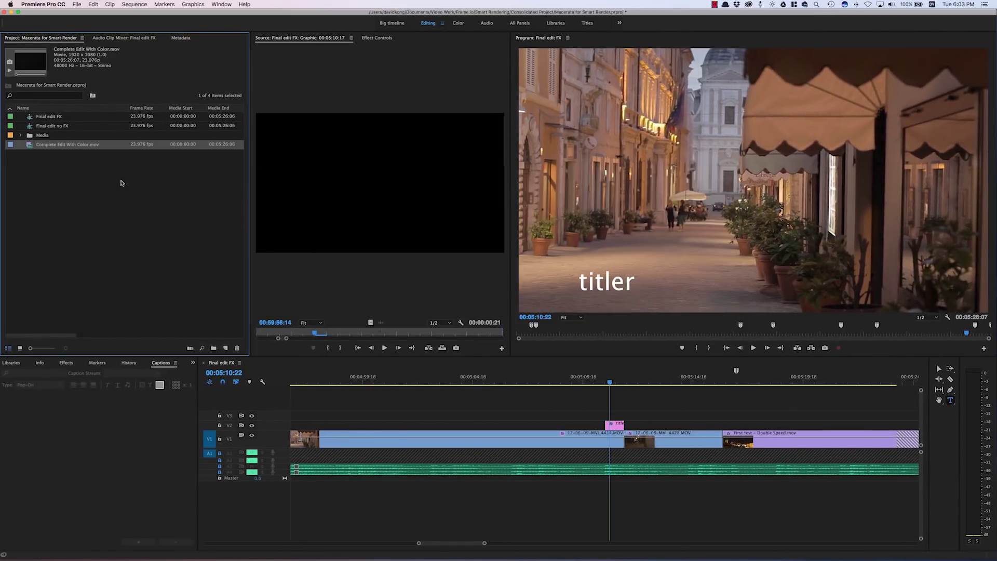
{"action": "double_click", "coordinate": [29, 146]}
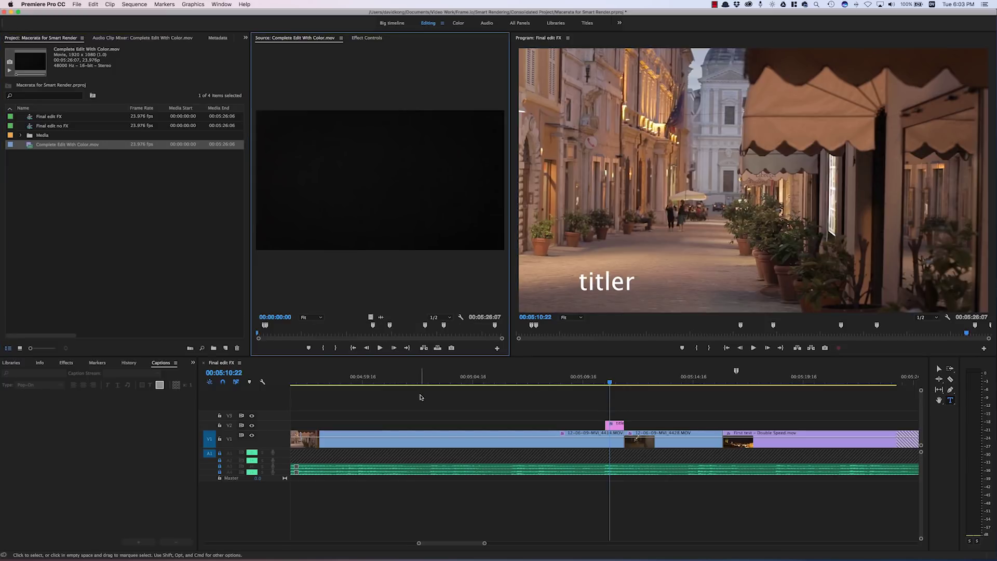
{"action": "left_click", "coordinate": [382, 401]}
{"action": "key", "text": "minus"}
{"action": "key", "text": "minus"}
{"action": "key", "text": "minus"}
{"action": "key", "text": "minus"}
{"action": "key", "text": "minus"}
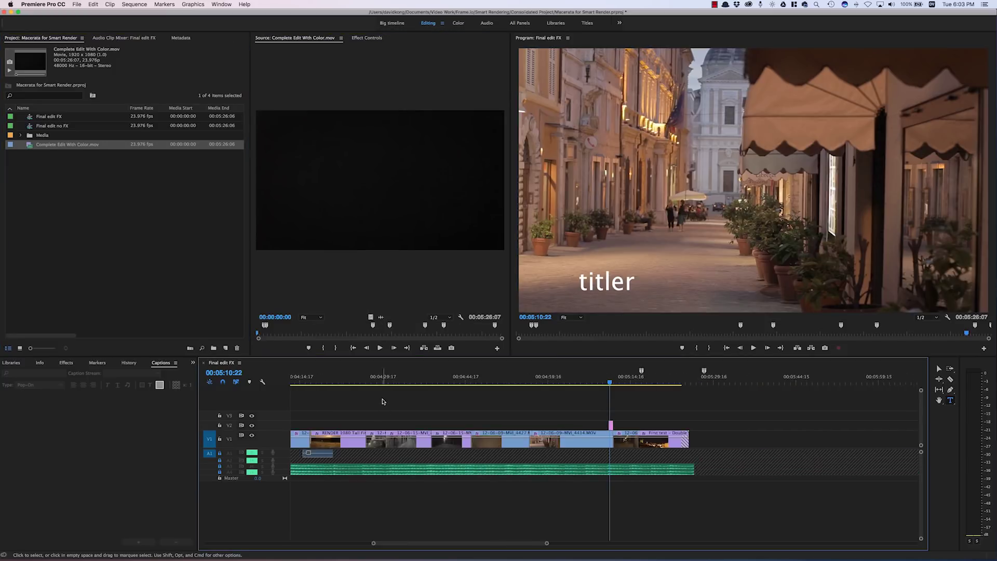
{"action": "left_click_drag", "start_coordinate": [370, 317], "coordinate": [282, 420]}
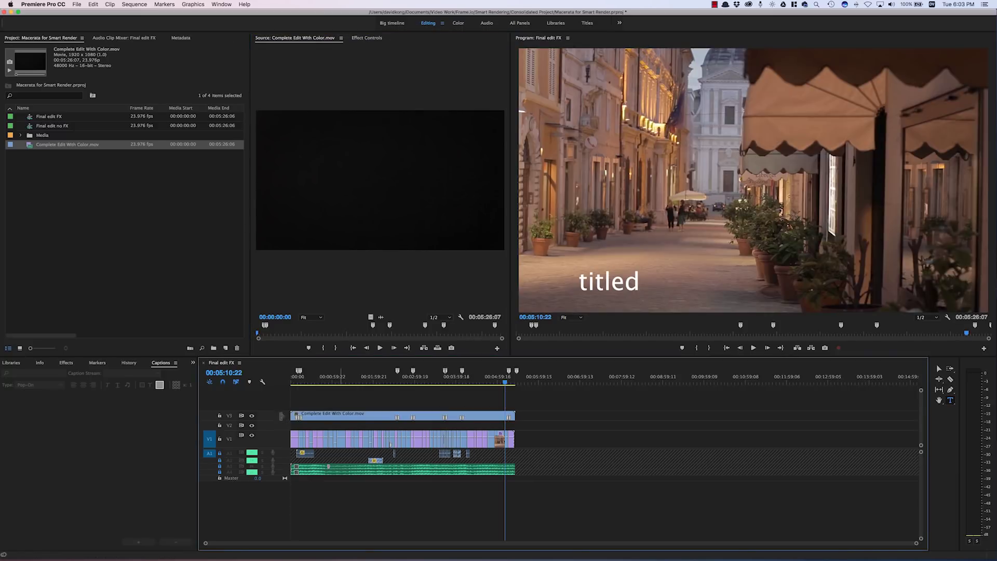
{"action": "key", "text": "equal"}
{"action": "key", "text": "equal"}
{"action": "key", "text": "equal"}
{"action": "key", "text": "equal"}
{"action": "key", "text": "equal"}
{"action": "key", "text": "equal"}
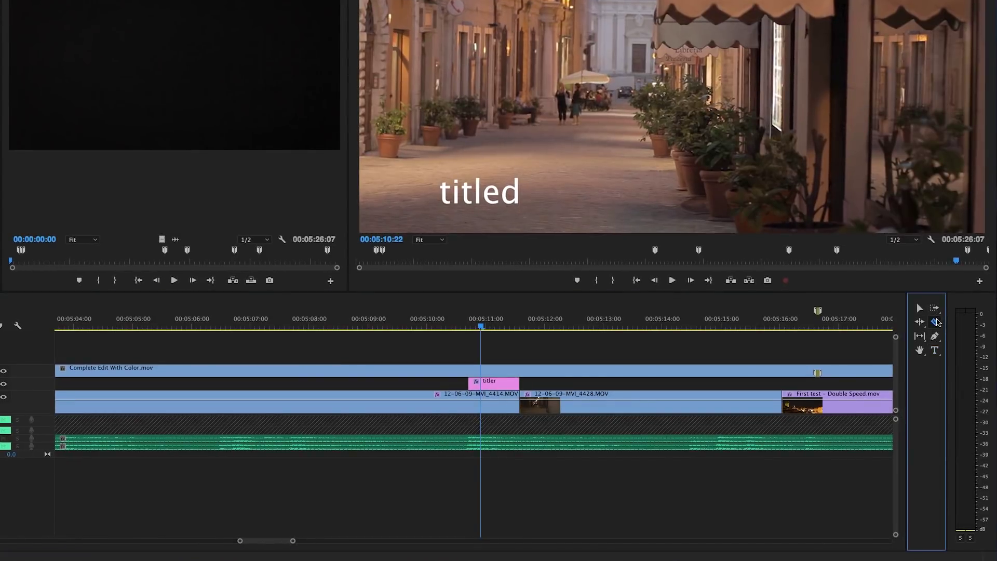
Razor the V3 export at the titler clip's edges and delete the piece above it.
{"action": "left_click", "coordinate": [936, 325]}
{"action": "left_click", "coordinate": [469, 373]}
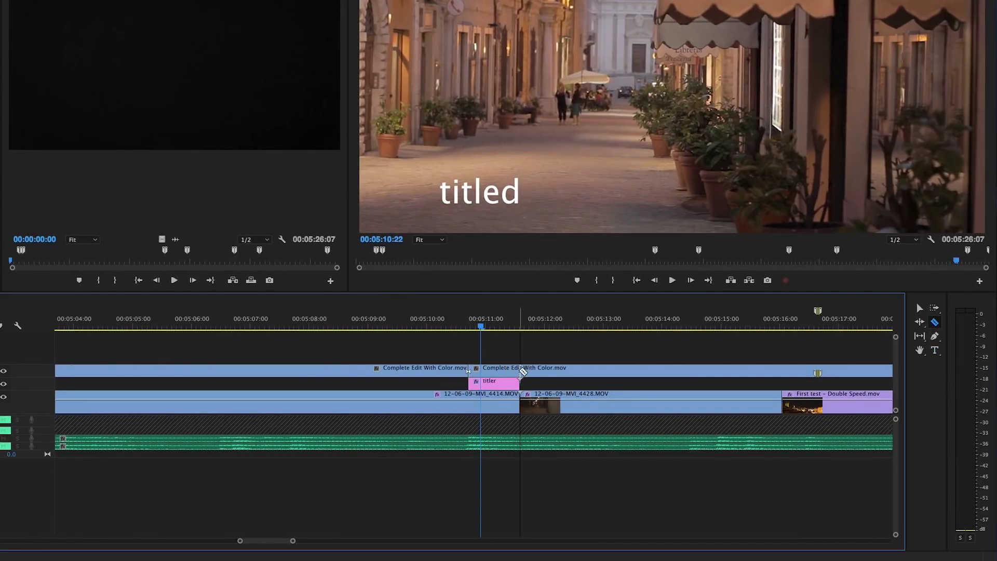
{"action": "left_click", "coordinate": [519, 372]}
{"action": "key", "text": "v"}
{"action": "left_click", "coordinate": [496, 373]}
{"action": "key", "text": "Delete"}
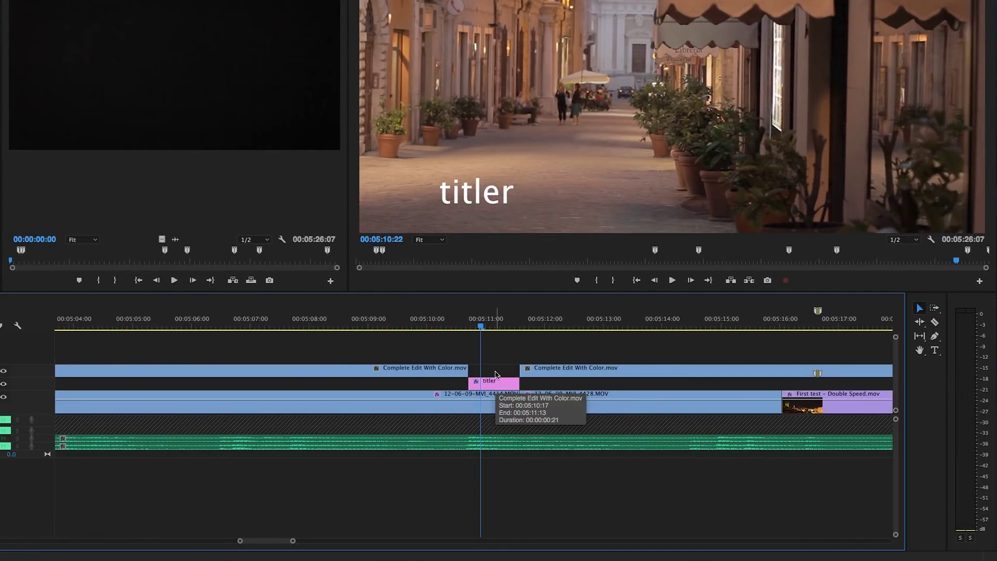
{"action": "left_click_drag", "start_coordinate": [481, 326], "coordinate": [502, 327]}
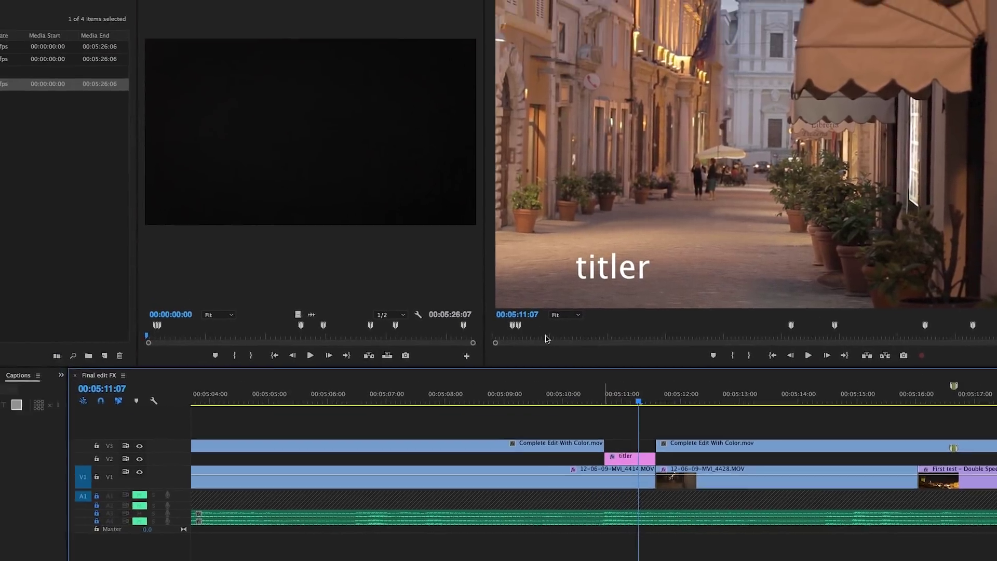
Re-export the patched Final edit FX as QuickTime Apple ProRes 422 to Final edit FX_15.mov.
{"action": "left_click", "coordinate": [102, 5]}
{"action": "mouse_move", "coordinate": [167, 266]}
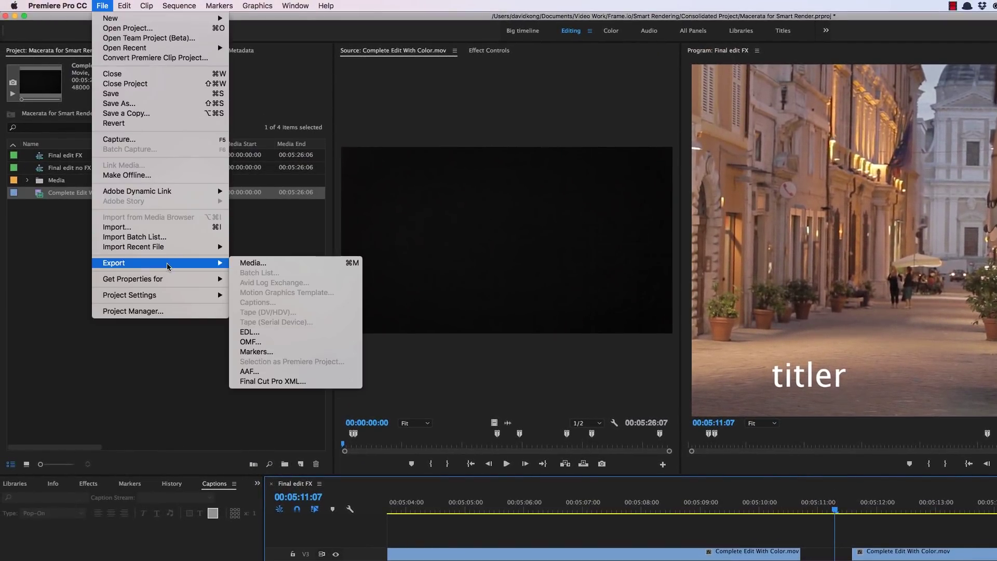
{"action": "left_click", "coordinate": [252, 263]}
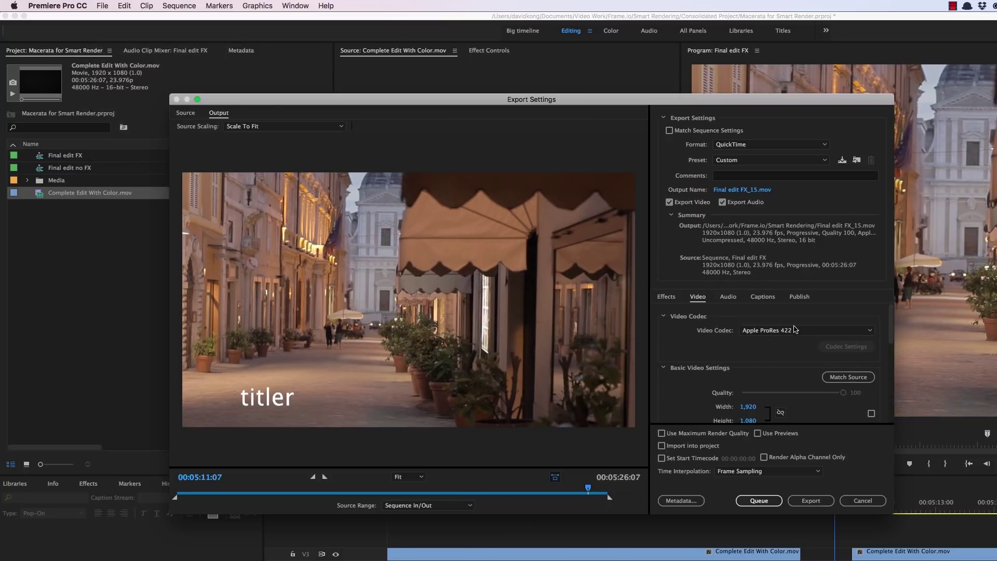
{"action": "left_click", "coordinate": [806, 501]}
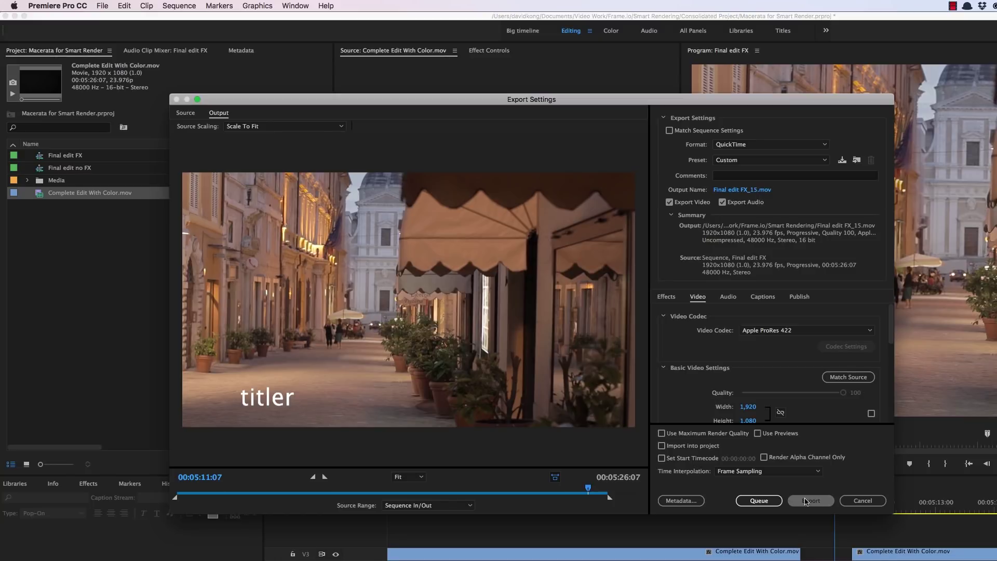